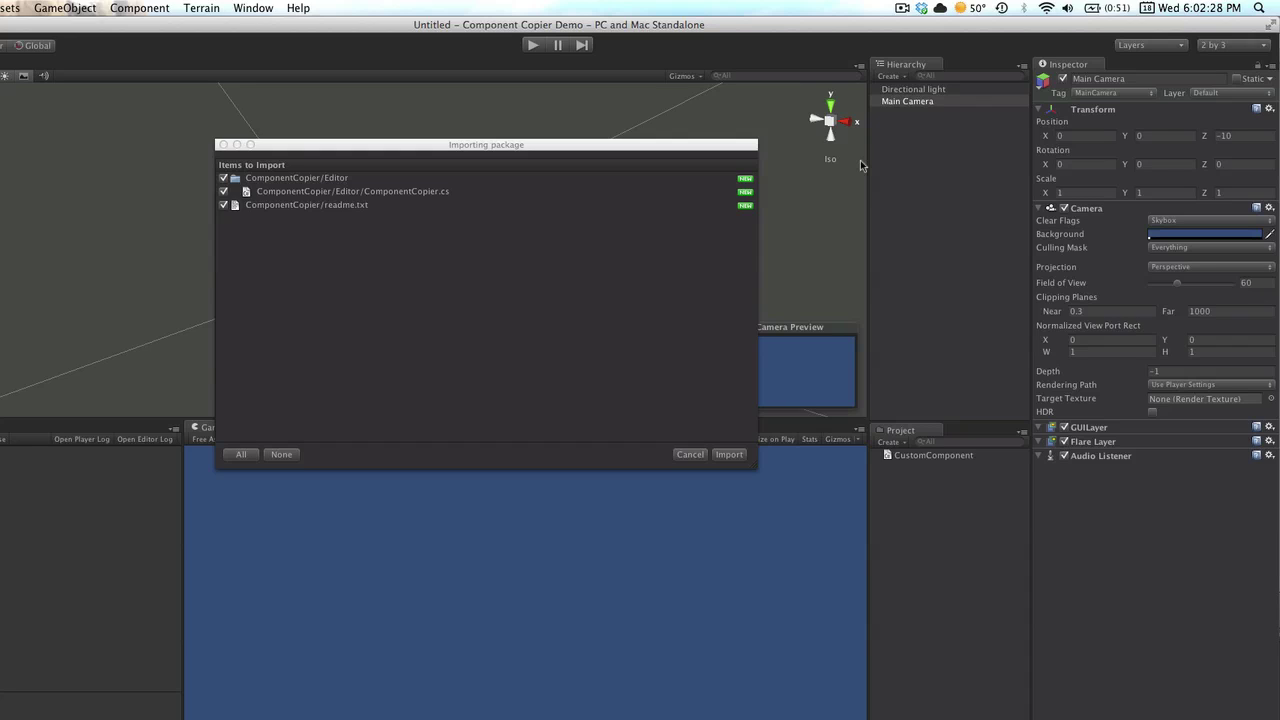
Import every item of the ComponentCopier package, including its editor script and readme
left_click(578, 149)
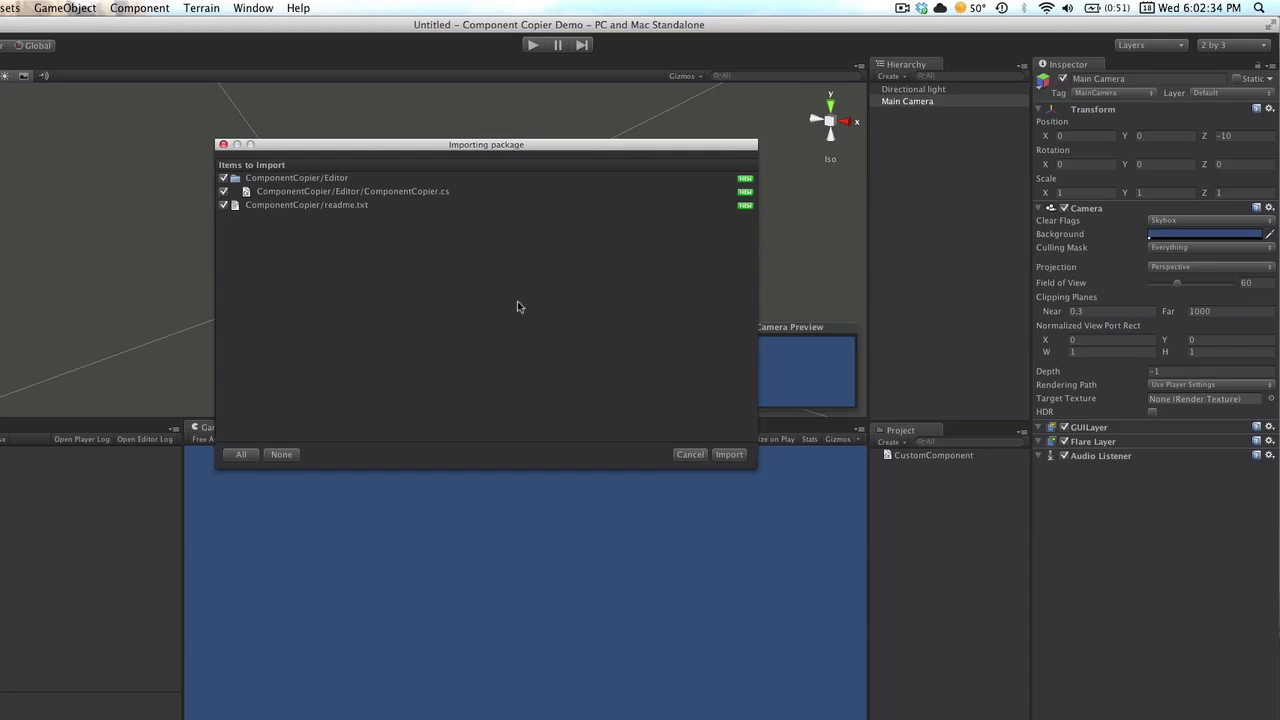
left_click(731, 455)
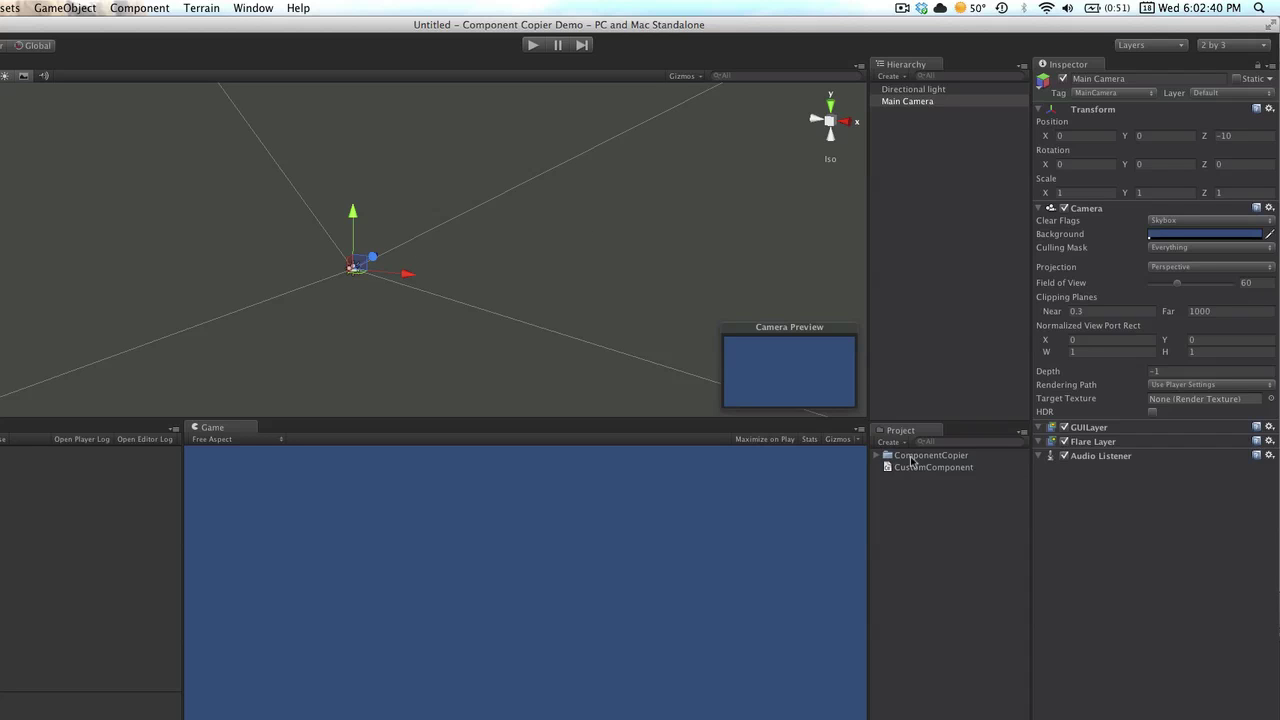
Look over the ComponentCopier script, show its readme's usage notes, and collapse the folder
left_click(877, 458)
left_click(940, 481)
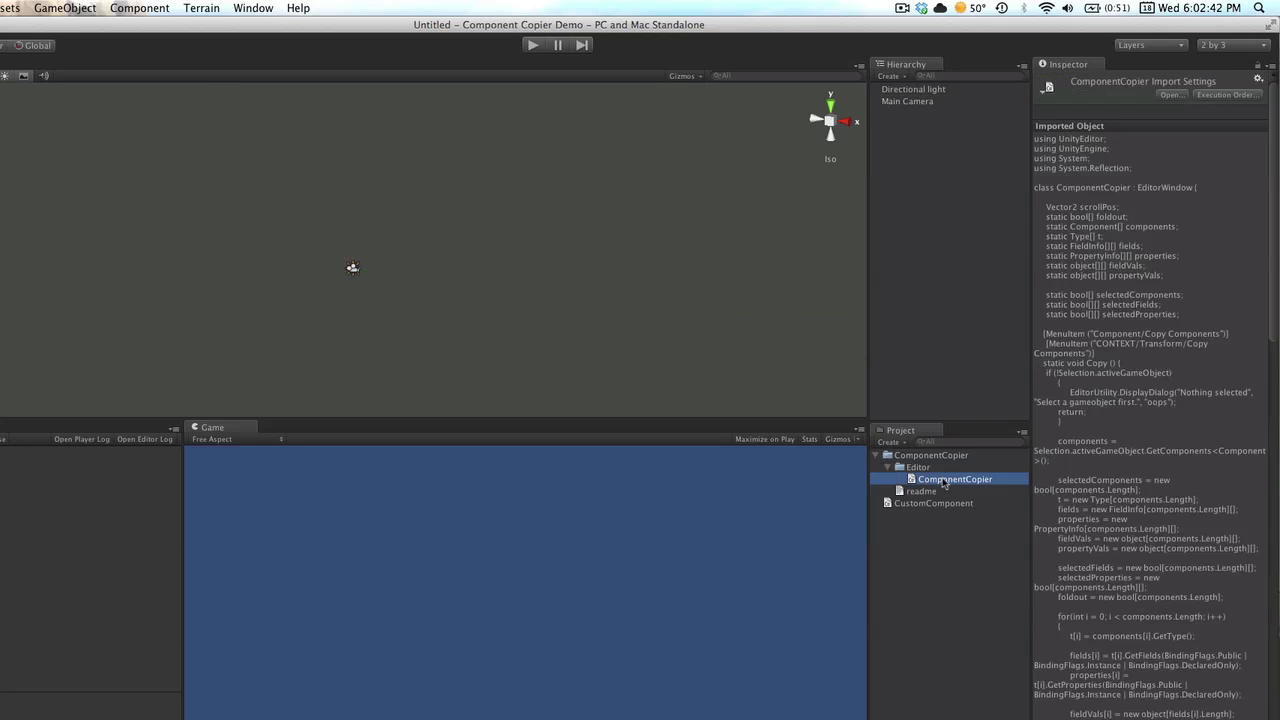
left_click(925, 491)
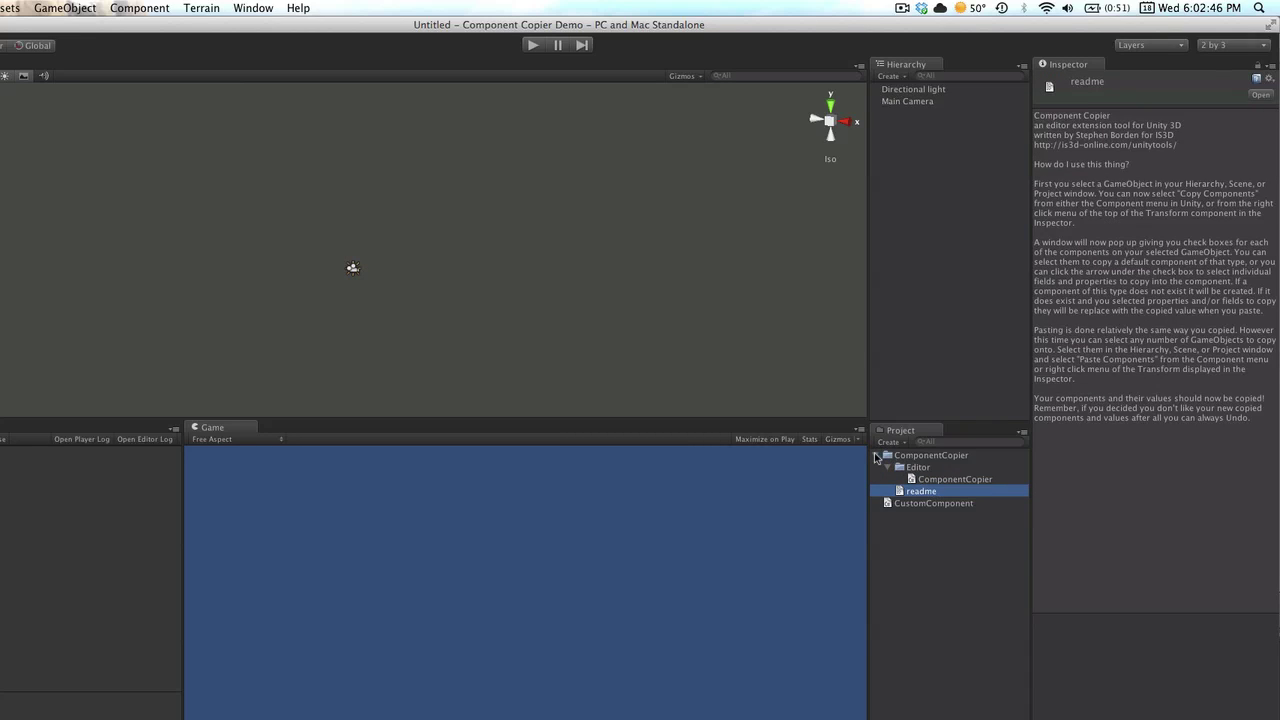
left_click(876, 457)
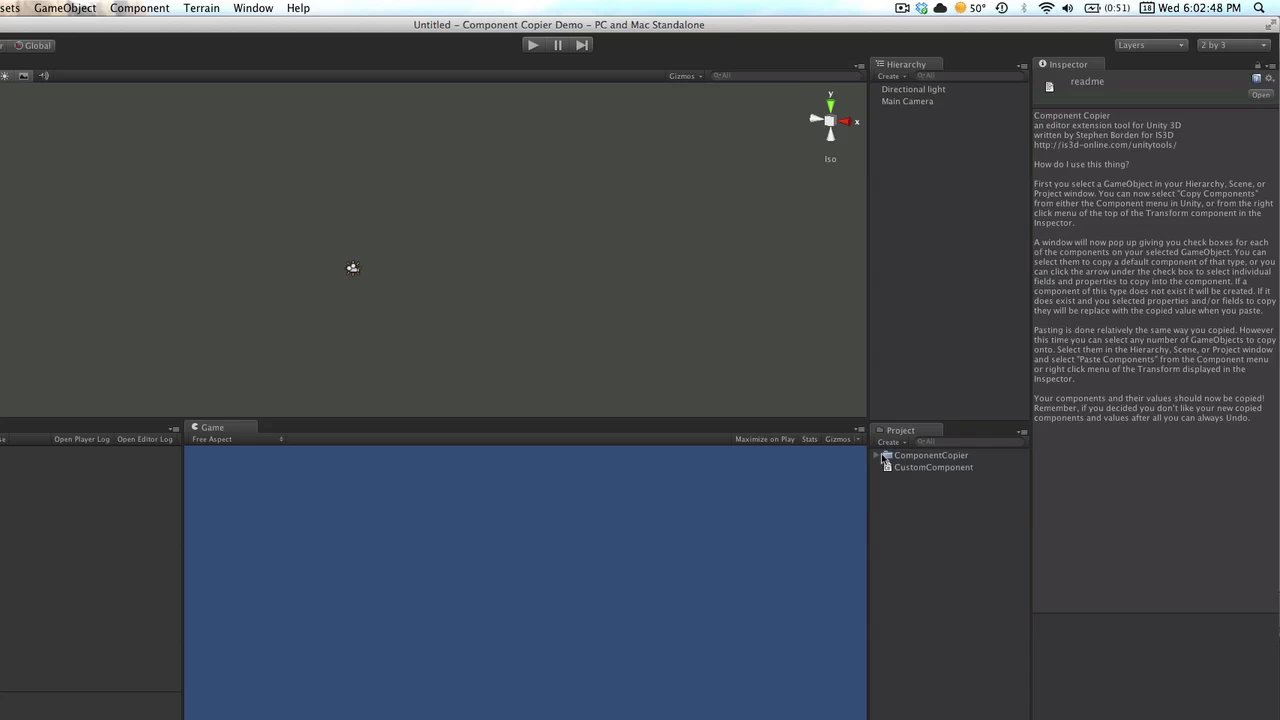
Create a new Cube in the scene
left_click(912, 90)
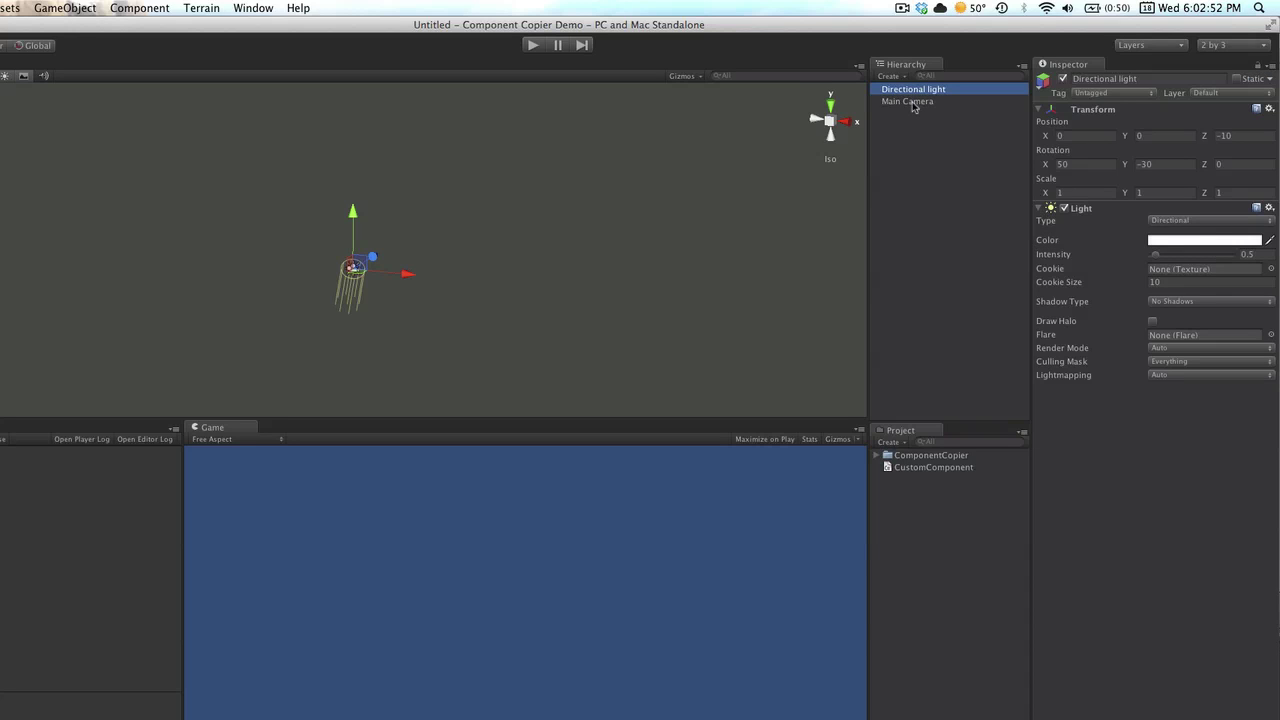
left_click(42, 8)
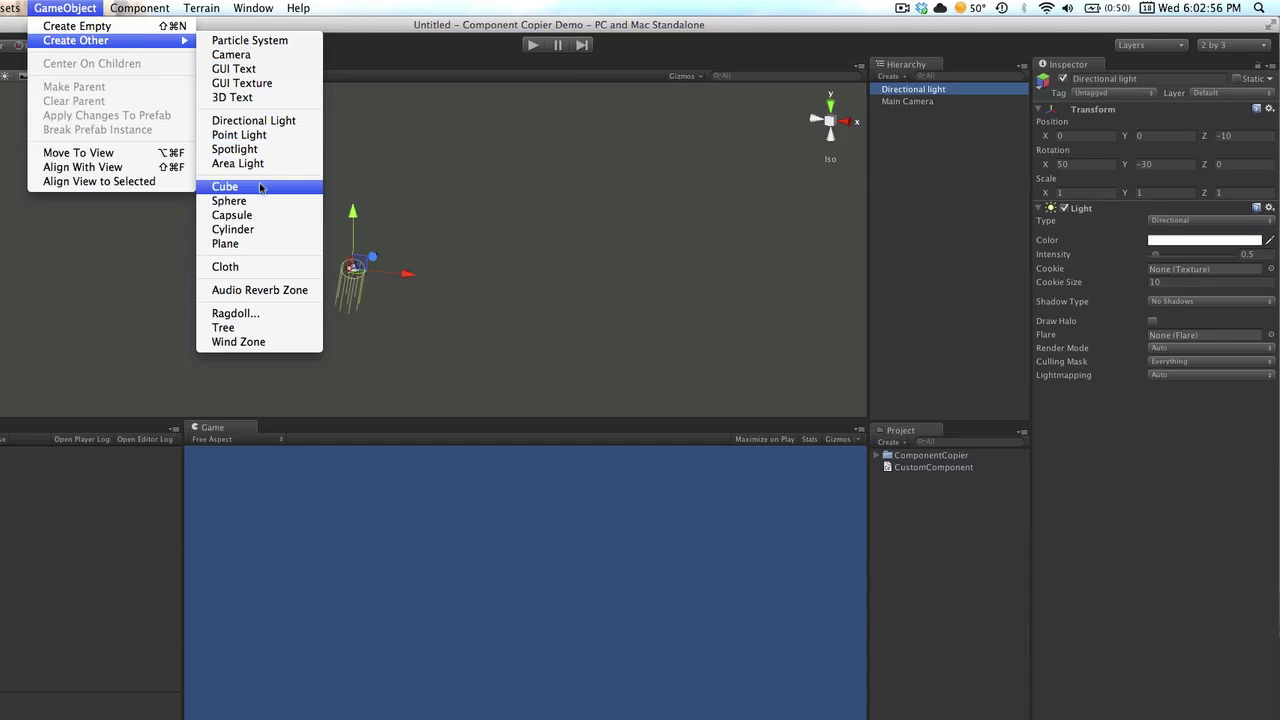
left_click(264, 184)
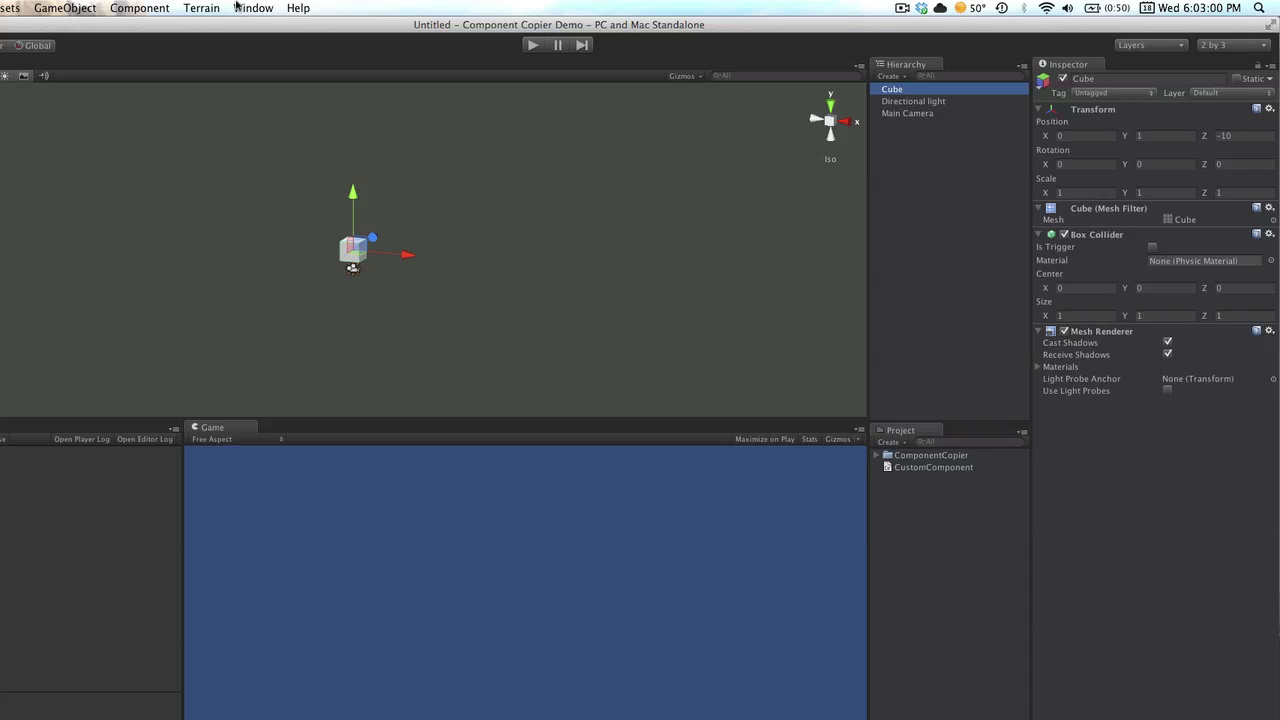
Add a Rigidbody with default settings to the Cube
left_click(137, 7)
mouse_move(152, 55)
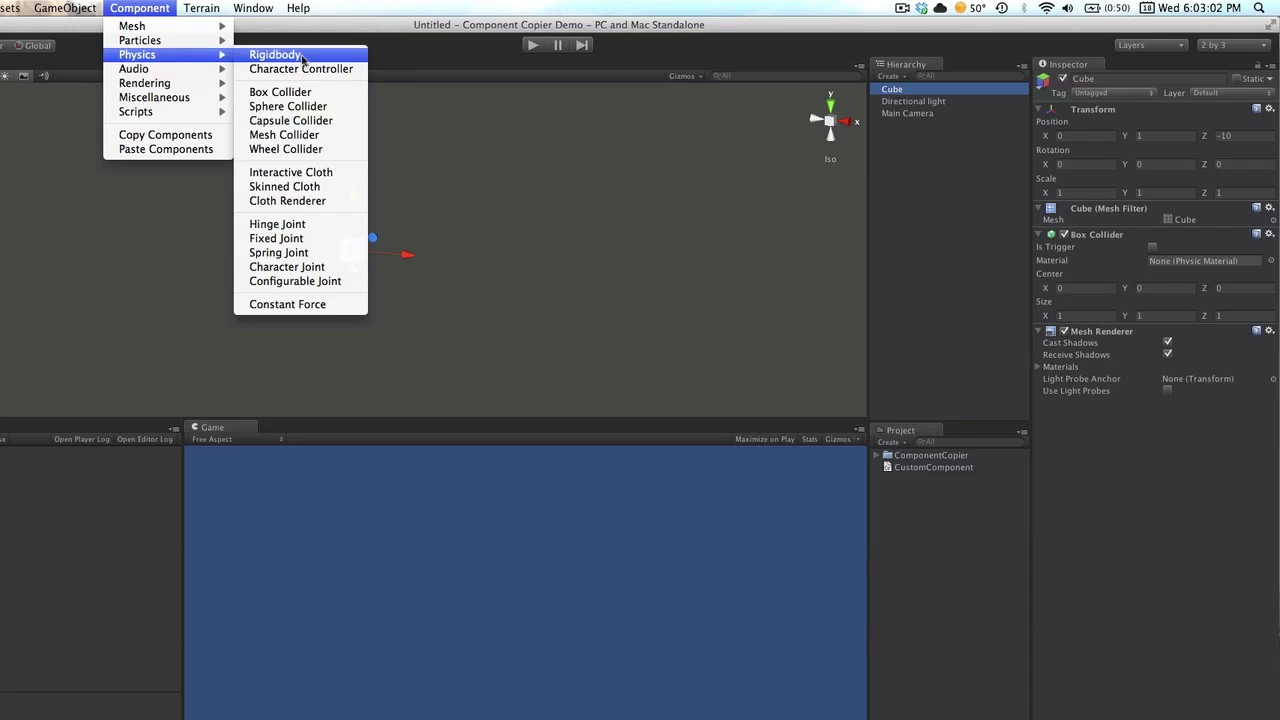
left_click(290, 55)
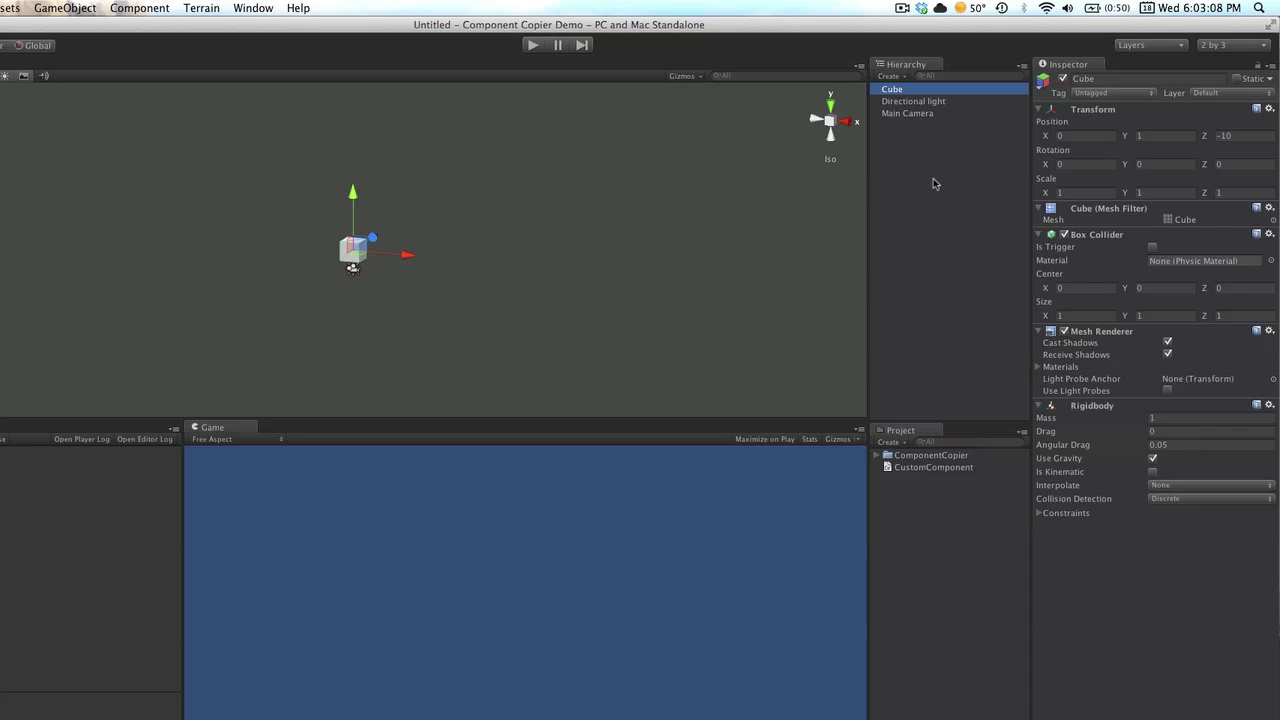
Open CustomComponent.cs in MonoDevelop, showing its customString 'default' and customInt fields
double_click(933, 468)
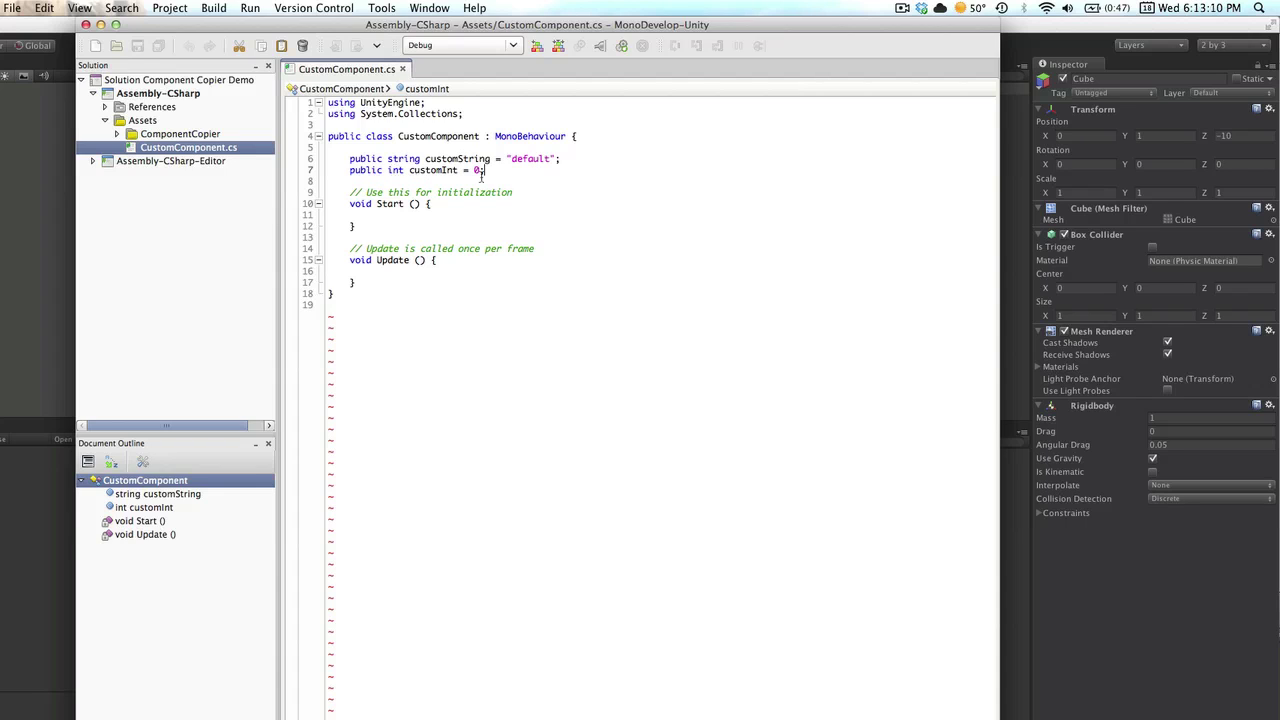
Attach CustomComponent to the Cube, then create a Sphere and duplicate it into twelve spheres
key("super+Tab")
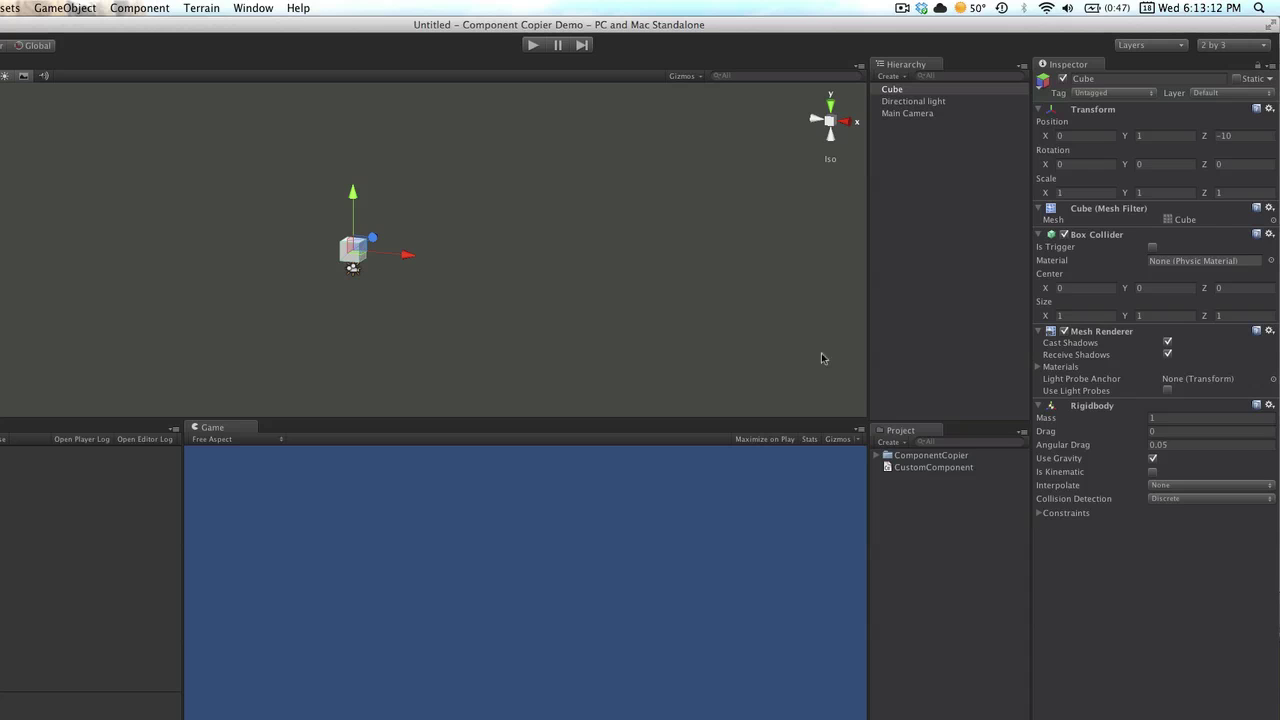
left_click_drag(935, 472, 1110, 540)
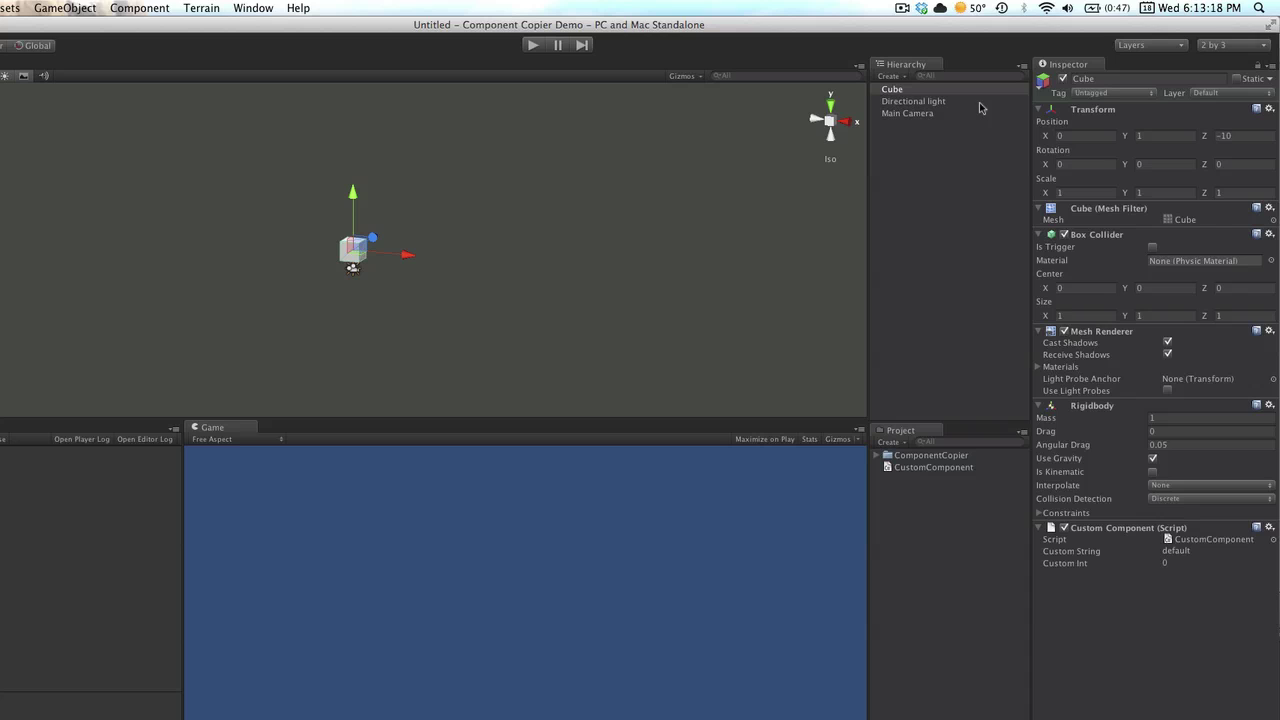
left_click(80, 8)
mouse_move(92, 44)
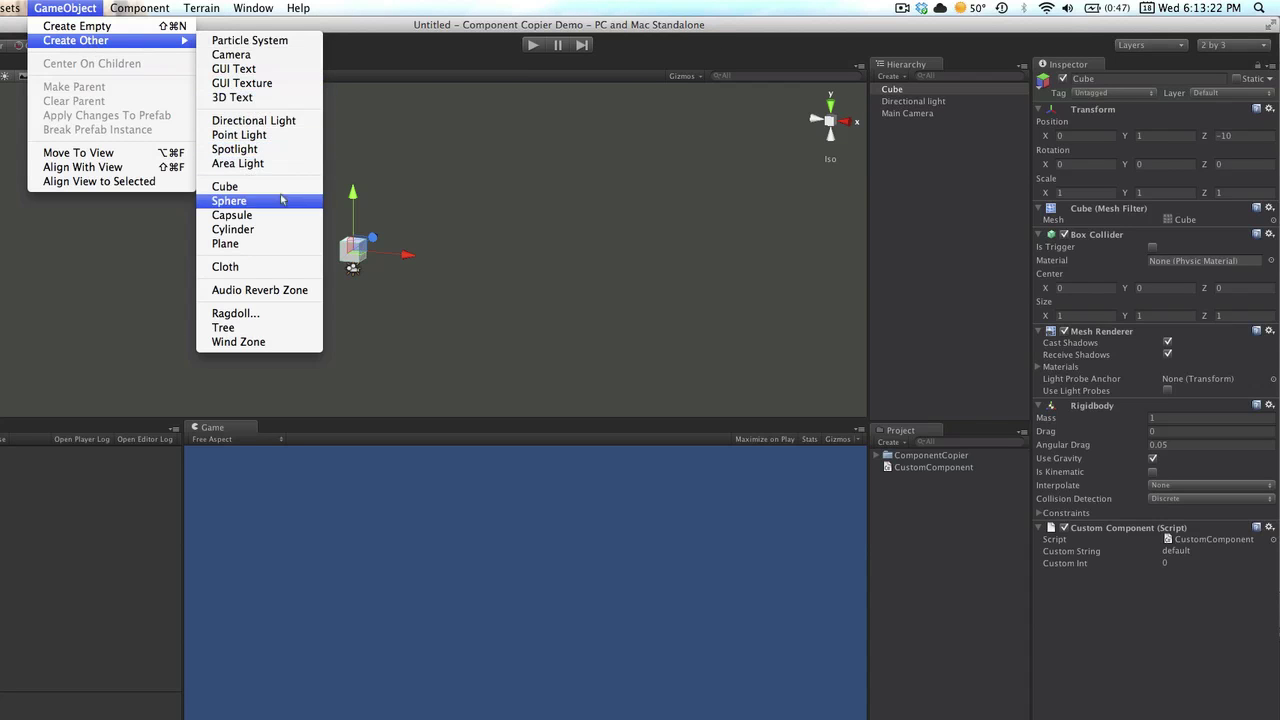
left_click(240, 199)
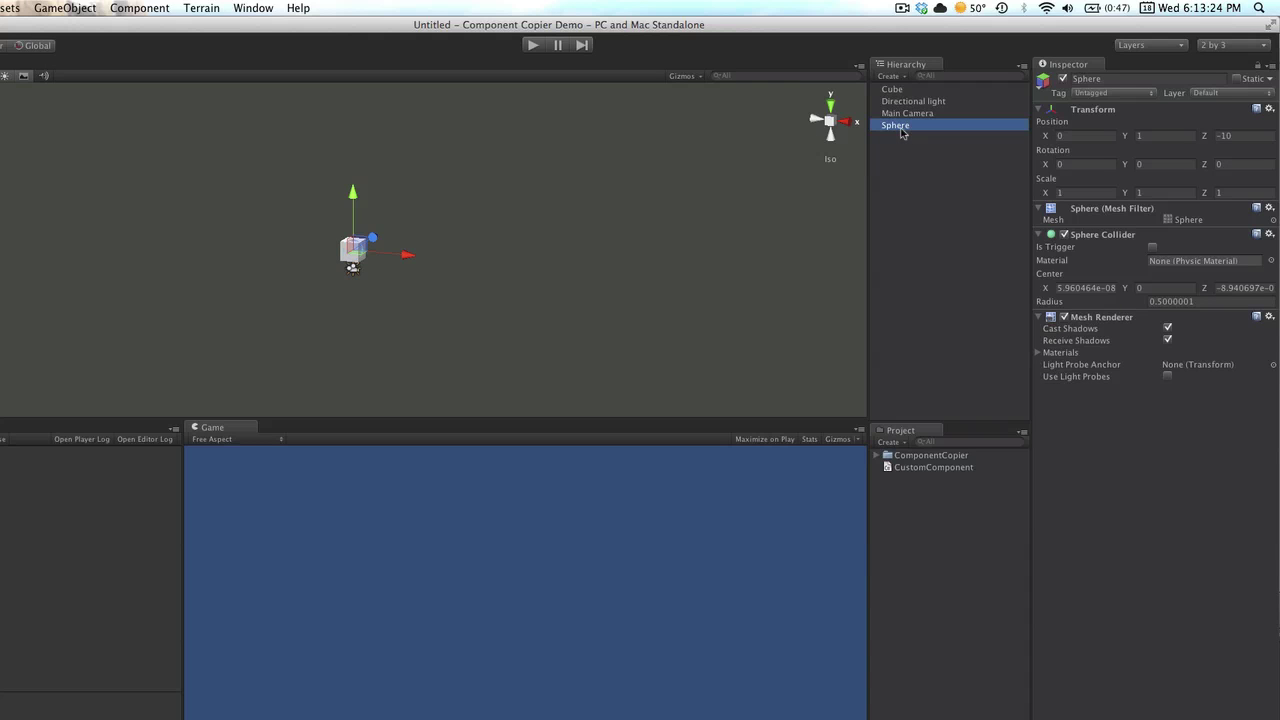
key("super+d")
key("super+d")
key("super+d")
key("super+d")
key("super+d")
key("super+d")
key("super+d")
key("super+d")
key("super+d")
key("super+d")
key("super+d")
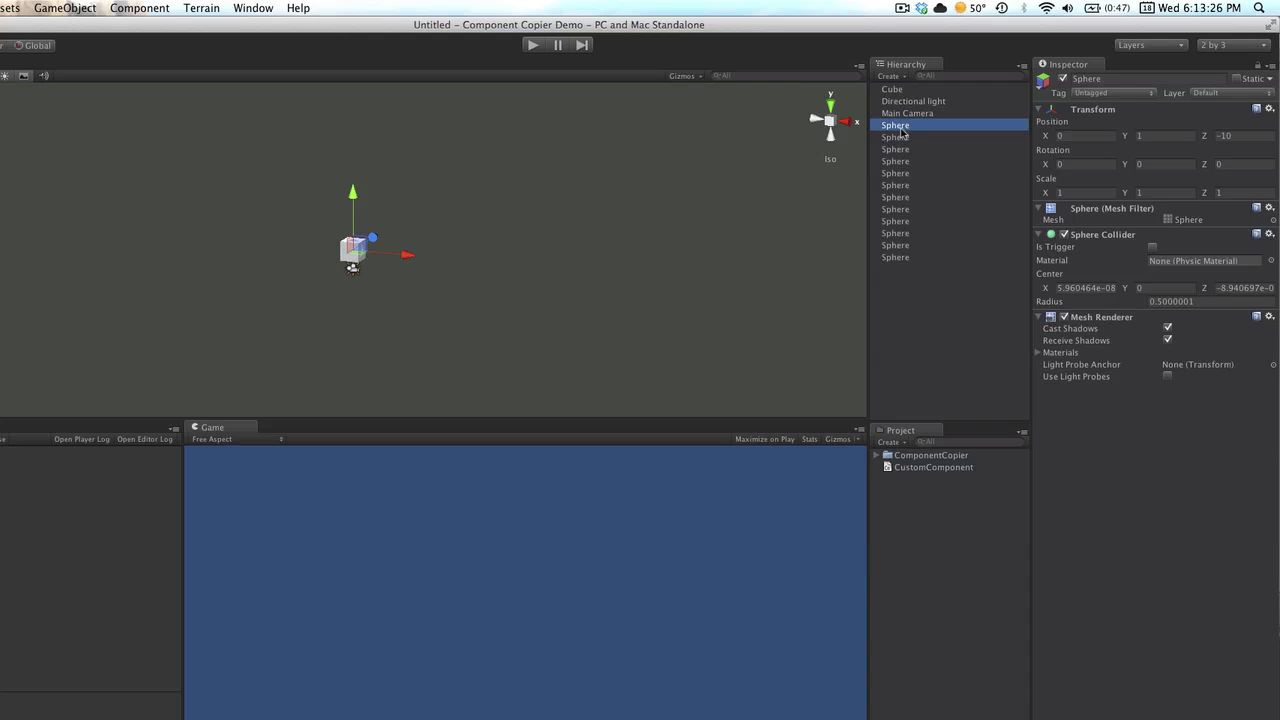
left_click(913, 91)
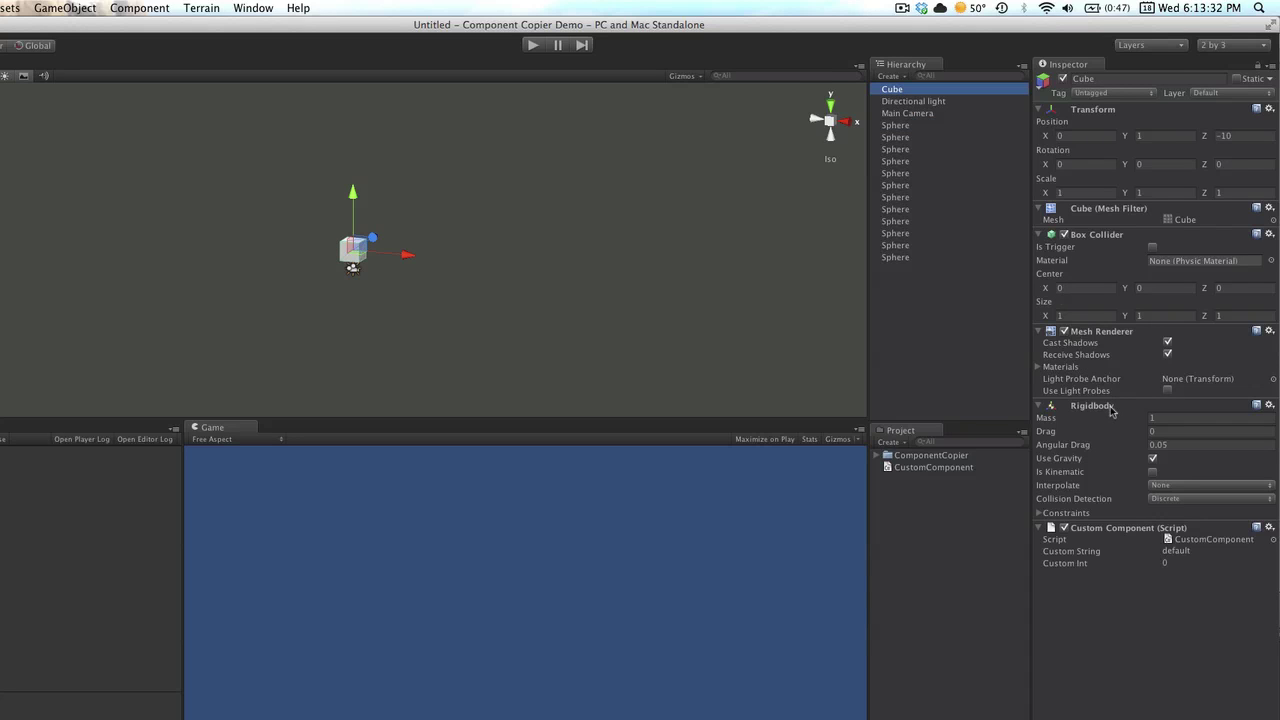
Set the Cube's Rigidbody mass to 10, position Y and Z to 0, and tilt it arbitrarily
left_click(1168, 417)
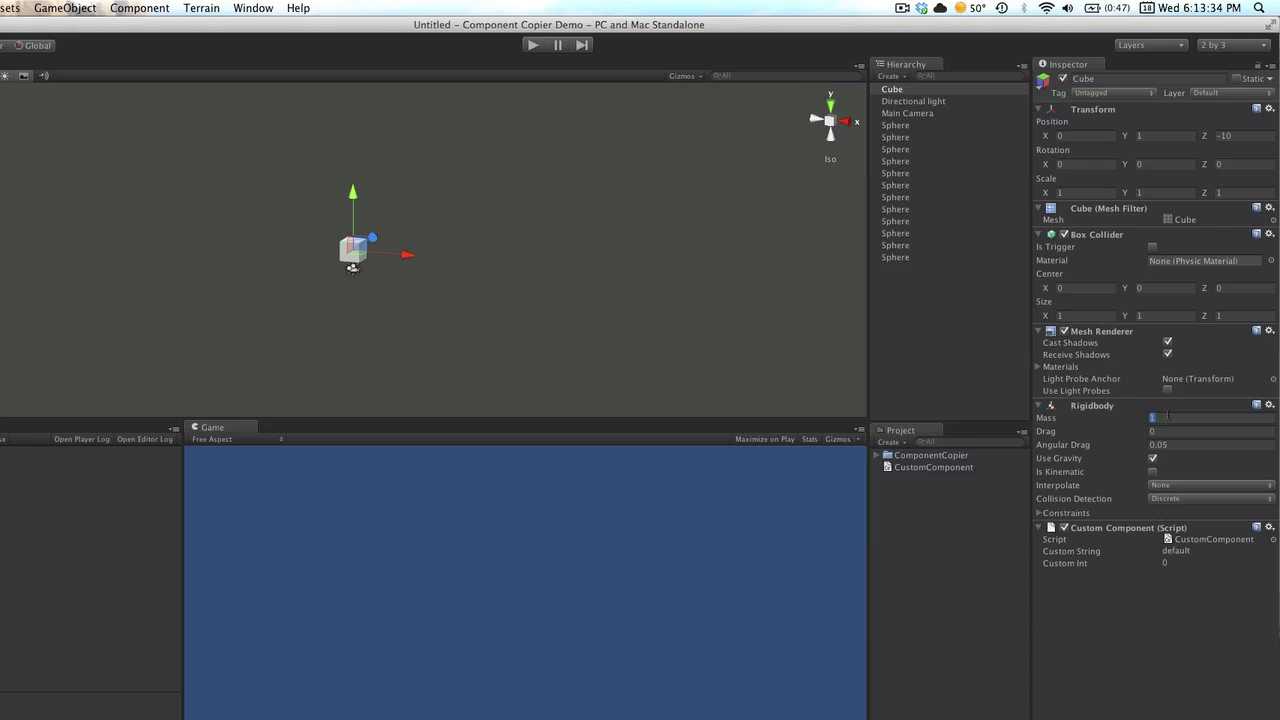
type("10")
left_click(1164, 137)
type("0")
key("Tab")
type("0")
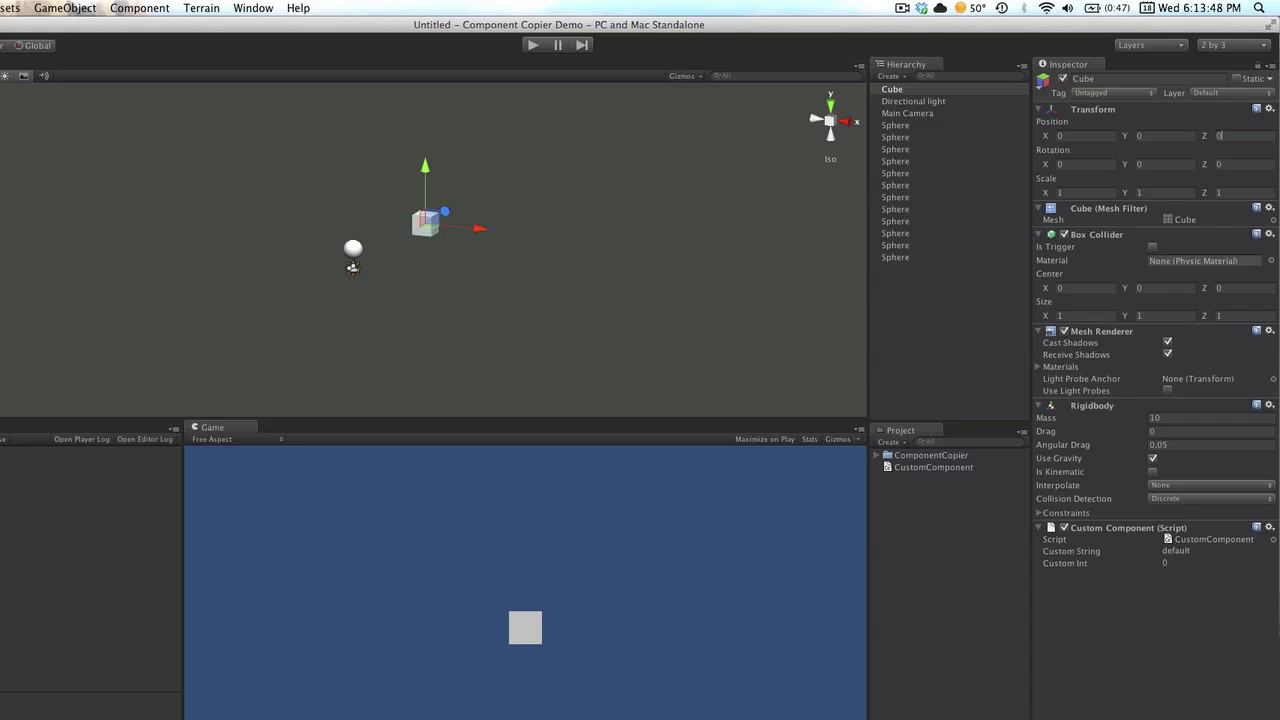
type("e")
left_click_drag(420, 208, 372, 265)
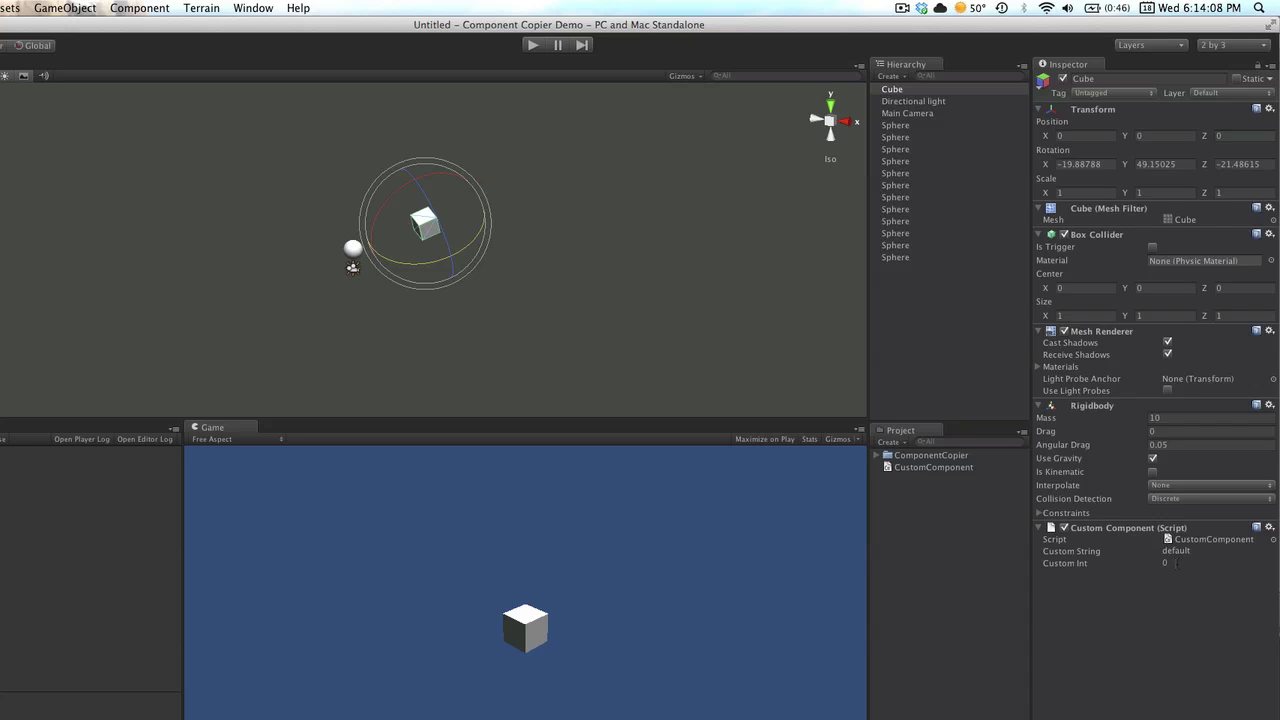
left_click(1176, 554)
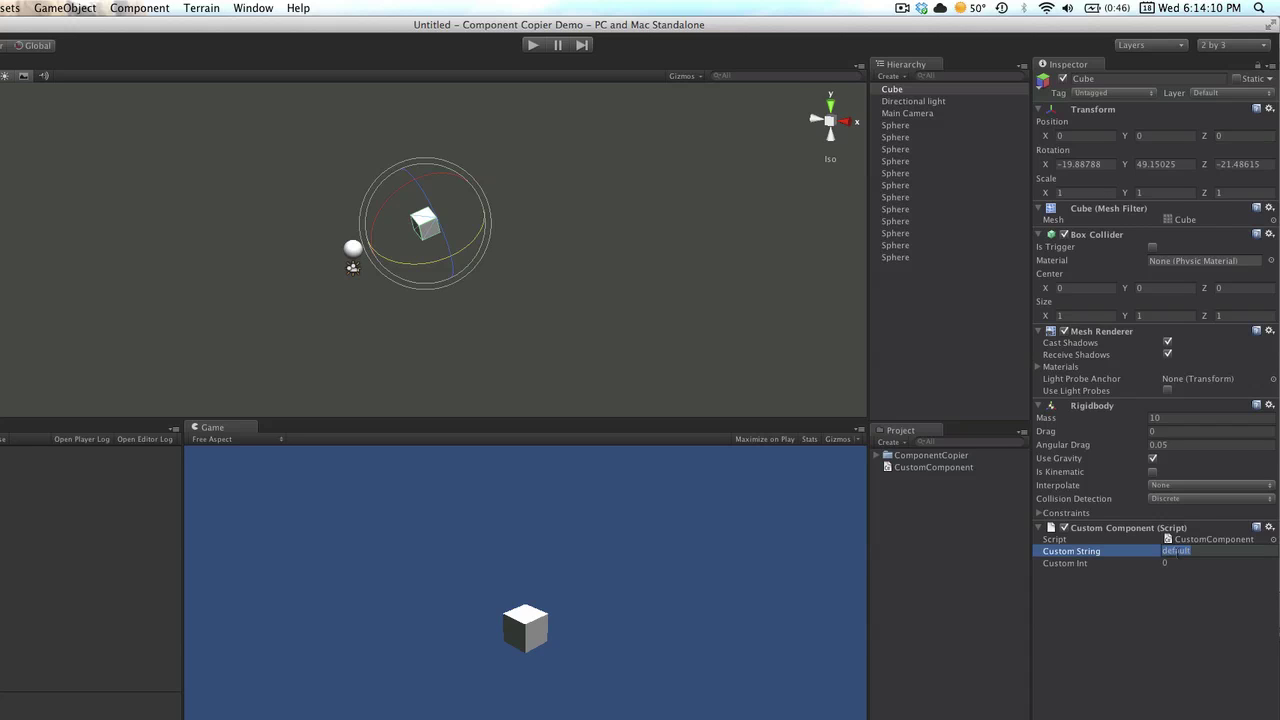
type("copy me")
key("Tab")
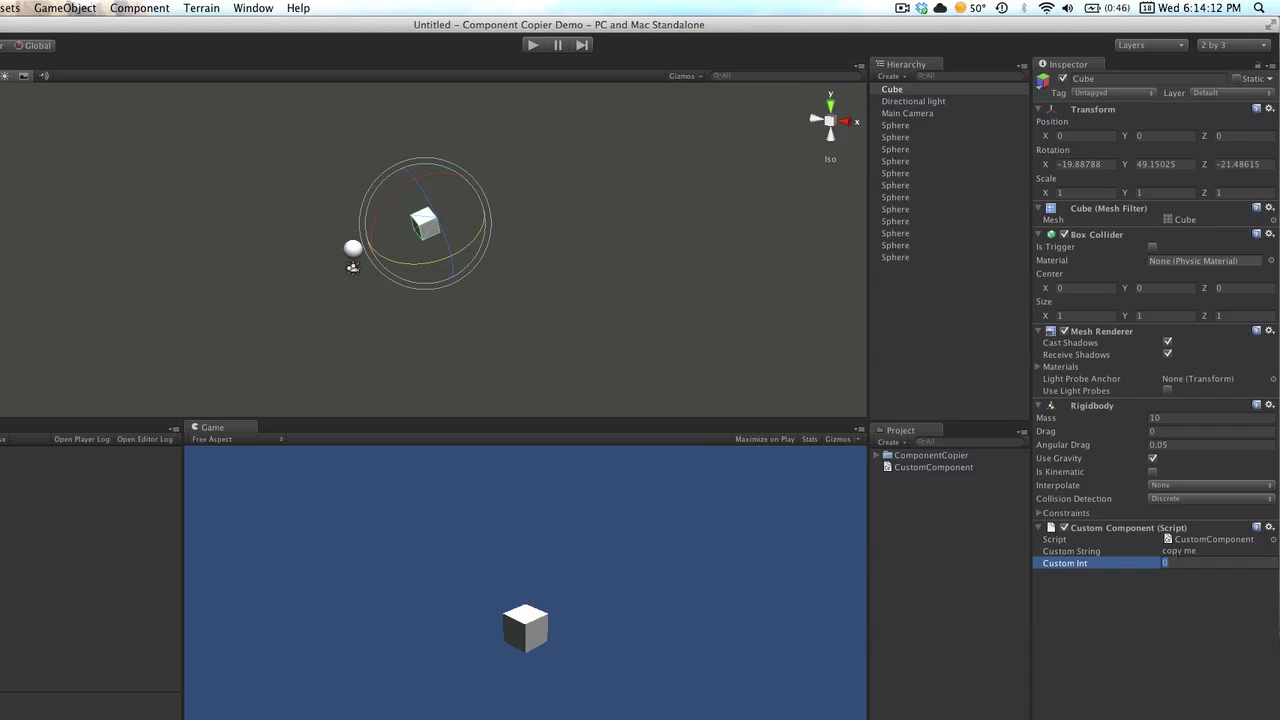
type("12")
key("Return")
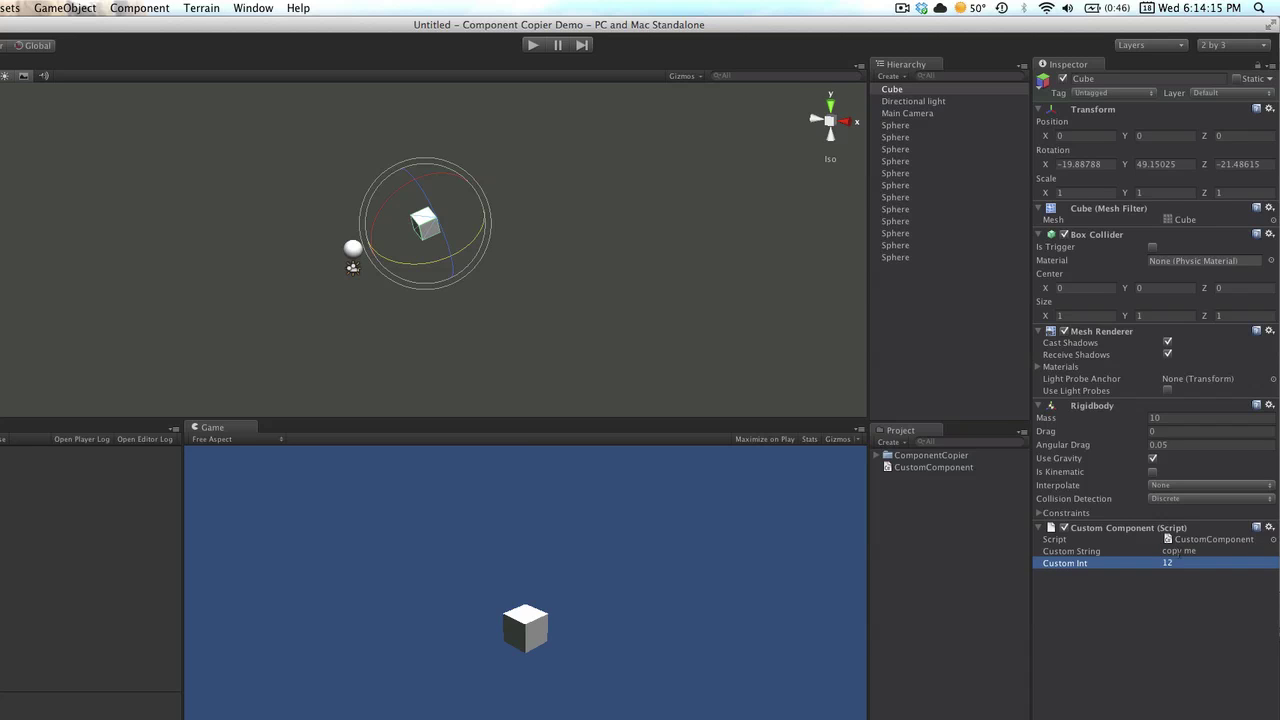
Start Component Copier's Copy Components on the Cube
right_click(1097, 113)
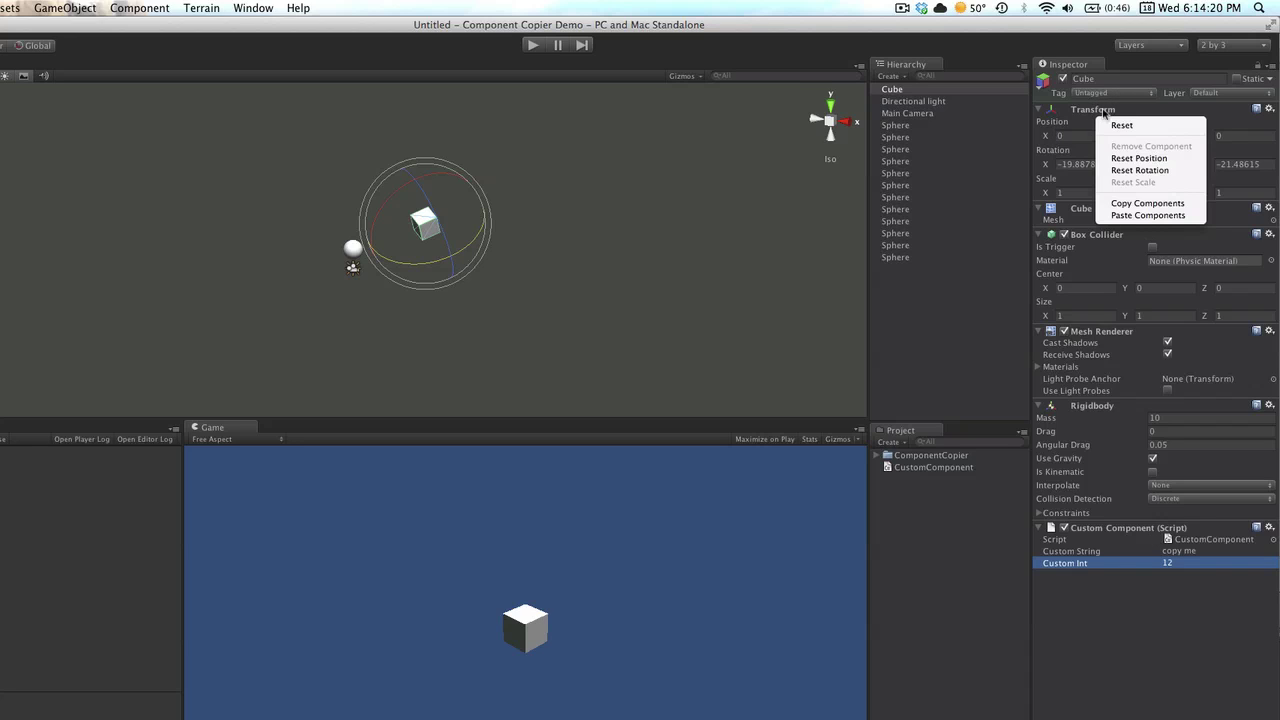
left_click(1150, 204)
left_click(142, 9)
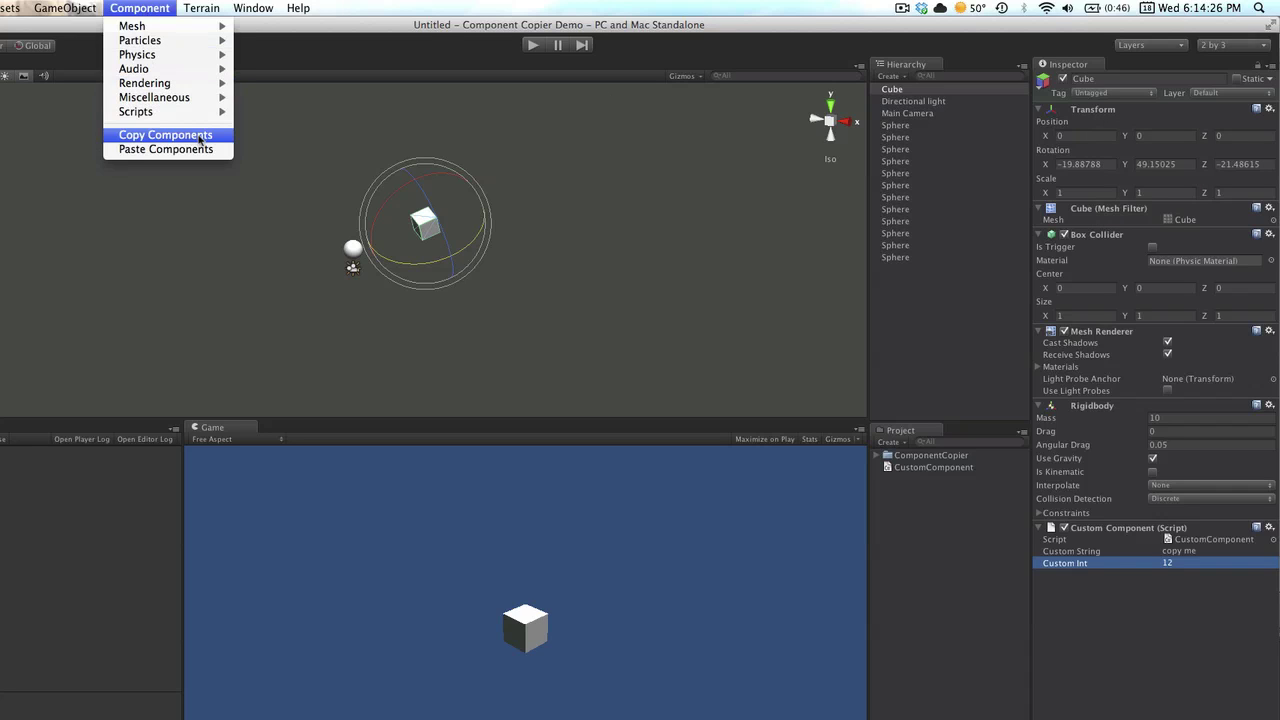
left_click(200, 138)
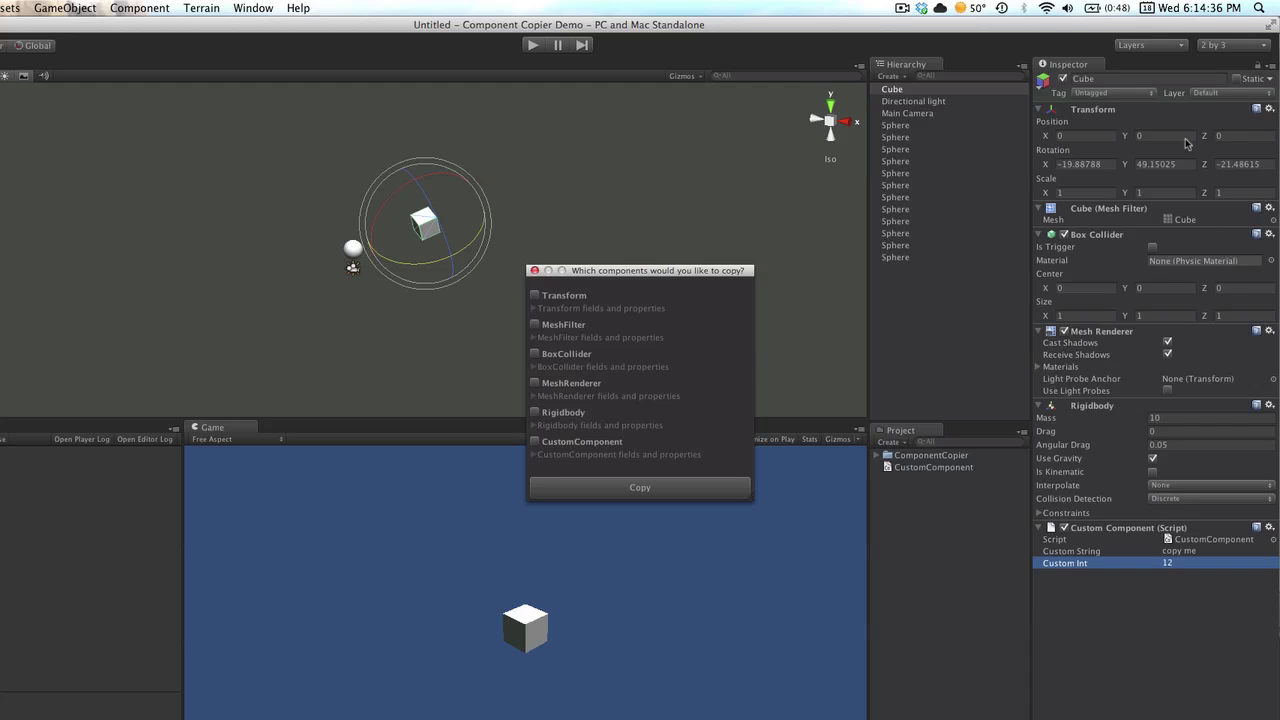
Tick Transform with only position and localRotation, then bring up the Transform reference in Chrome
left_click(536, 296)
left_click(533, 310)
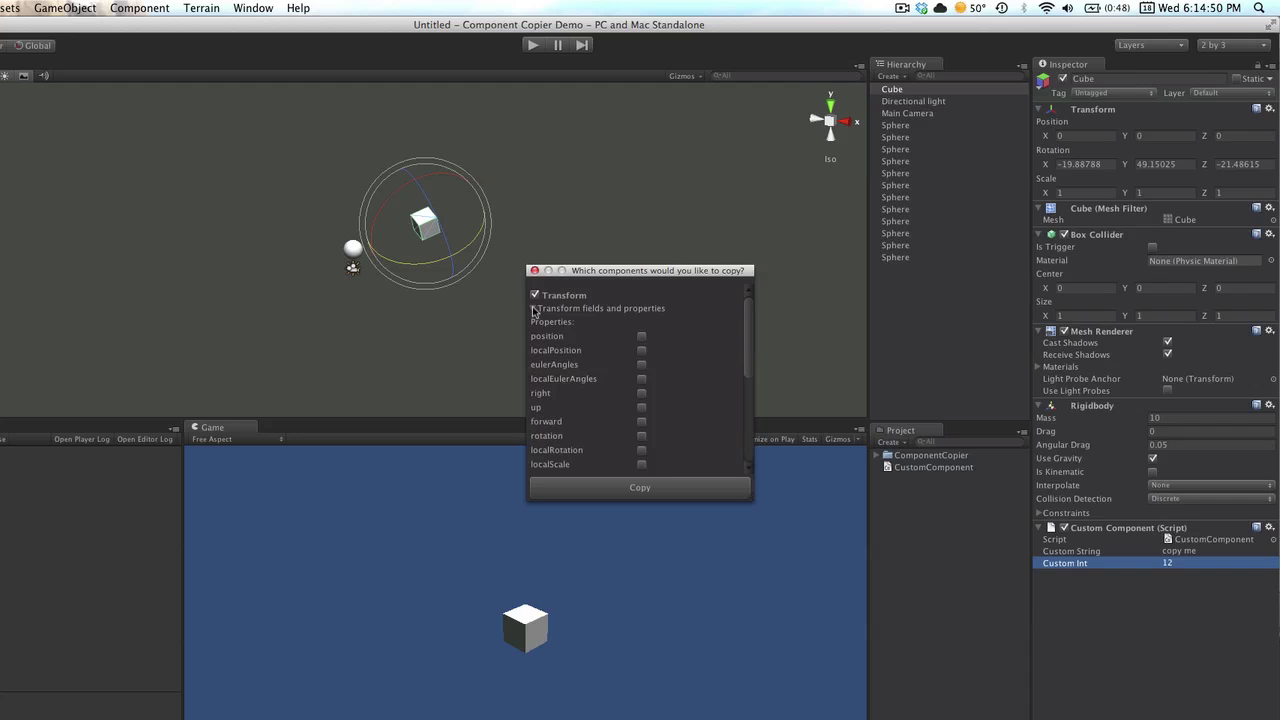
left_click(642, 337)
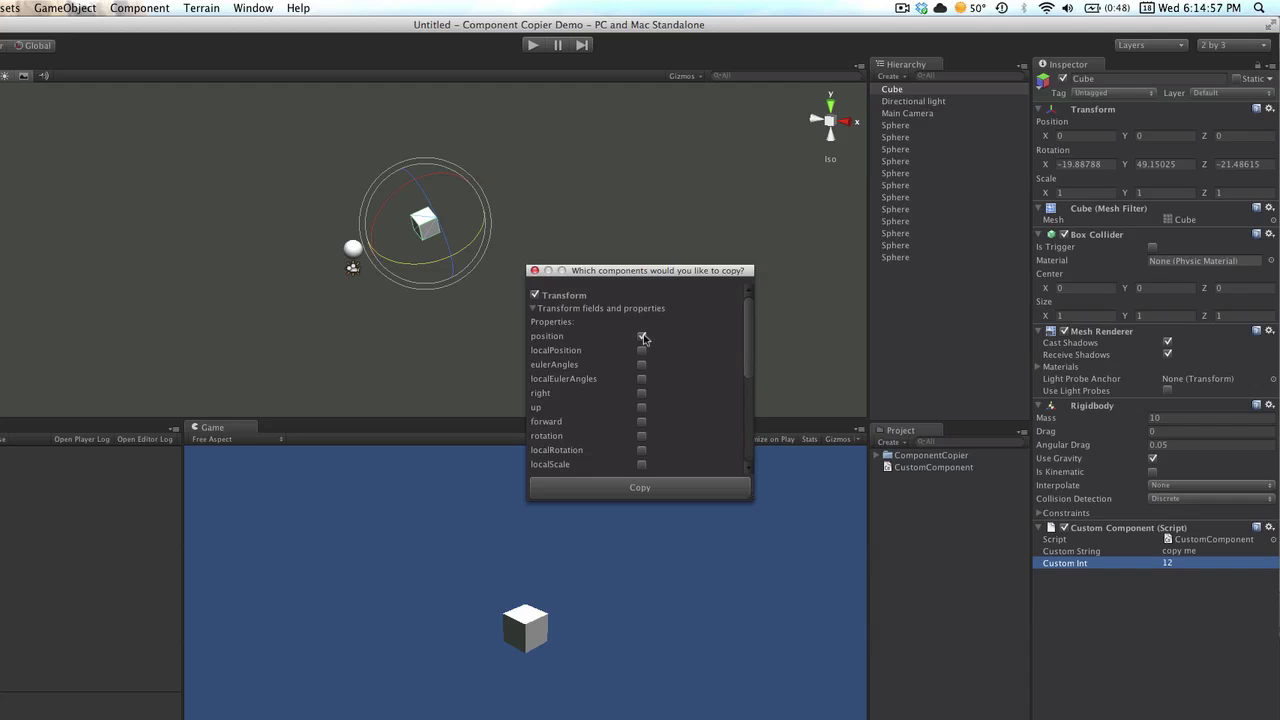
left_click(642, 451)
scroll(600, 360, "down", 3)
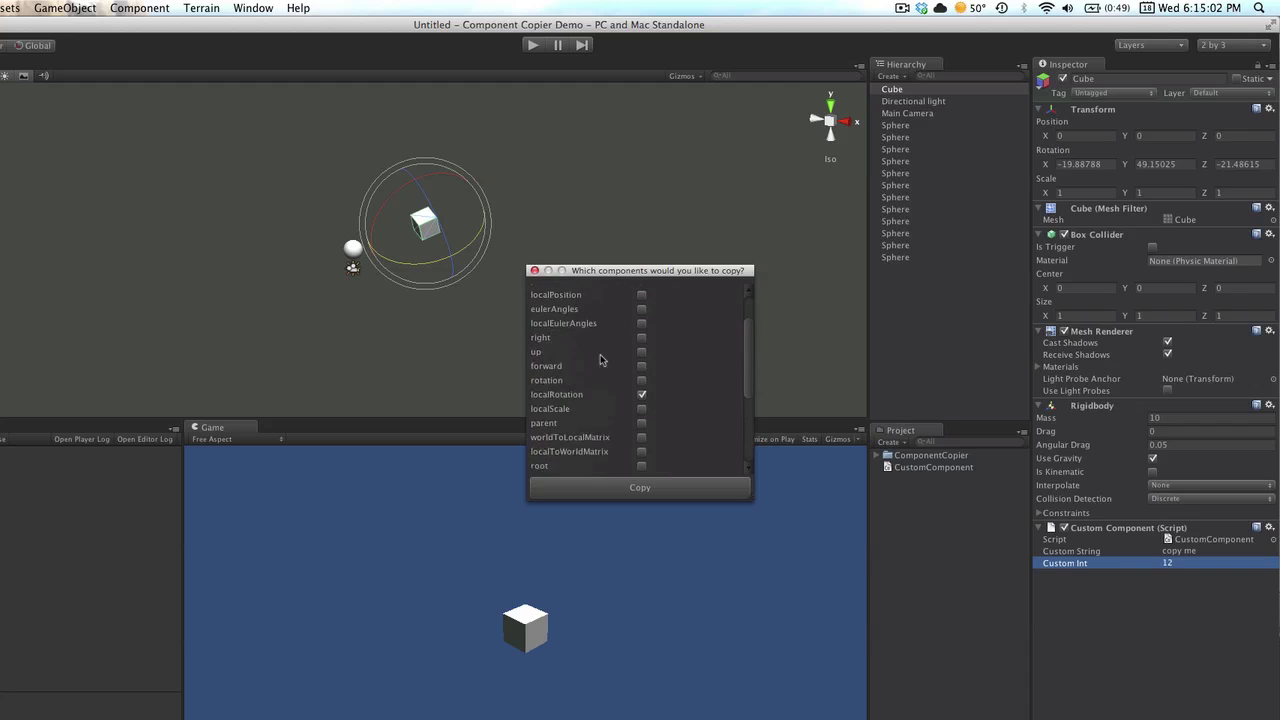
scroll(600, 360, "up", 3)
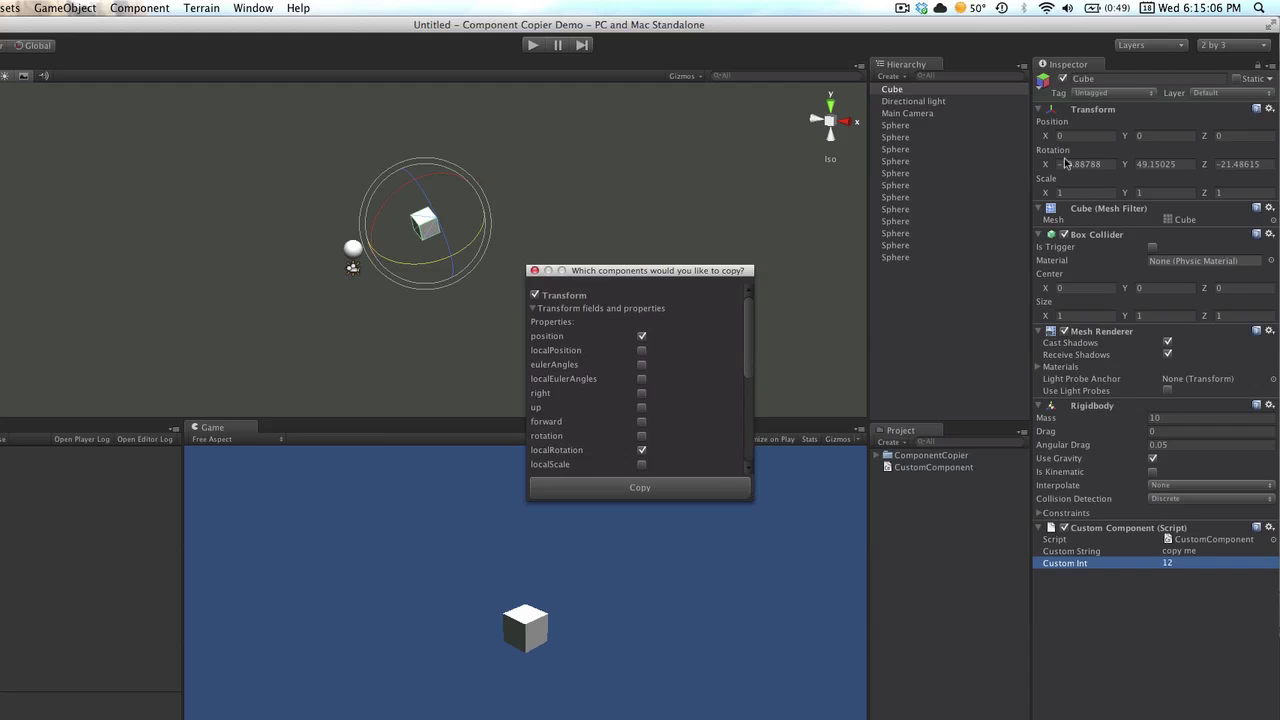
key("super+Tab")
key("super+Tab")
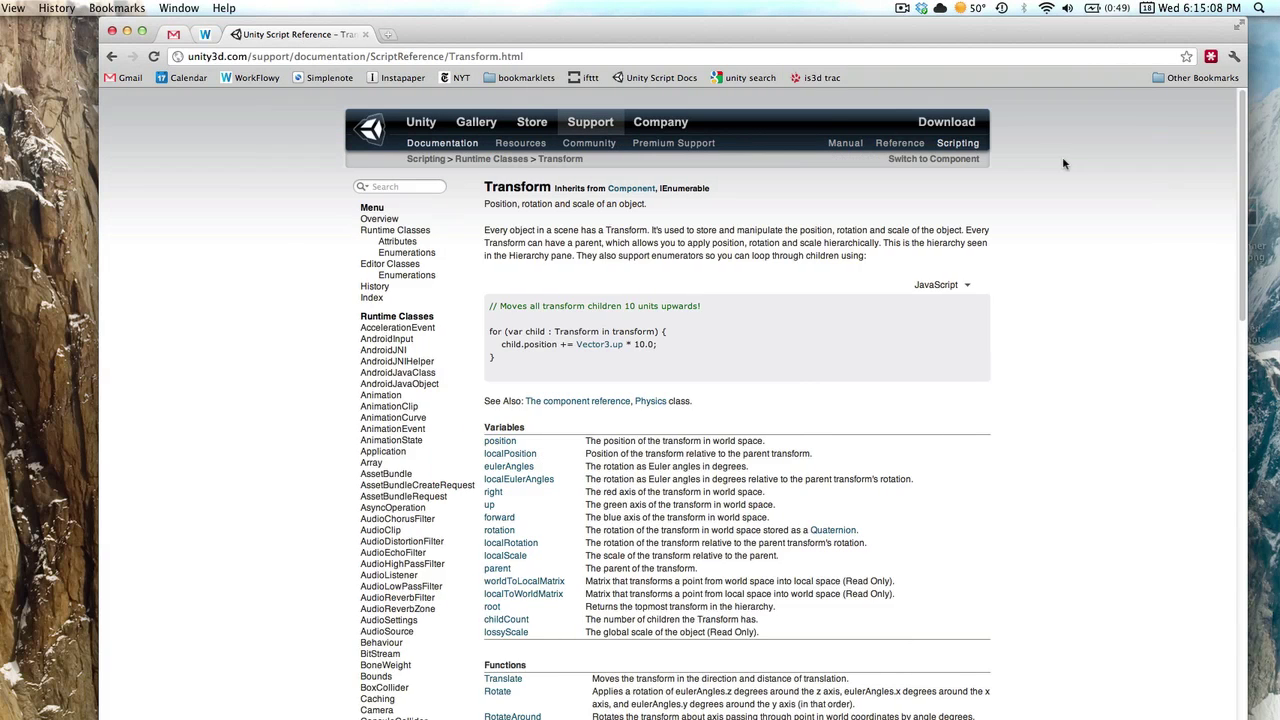
Scroll through the Transform reference's variables in Chrome, then return to Unity's copy window
scroll(619, 412, "down", 1)
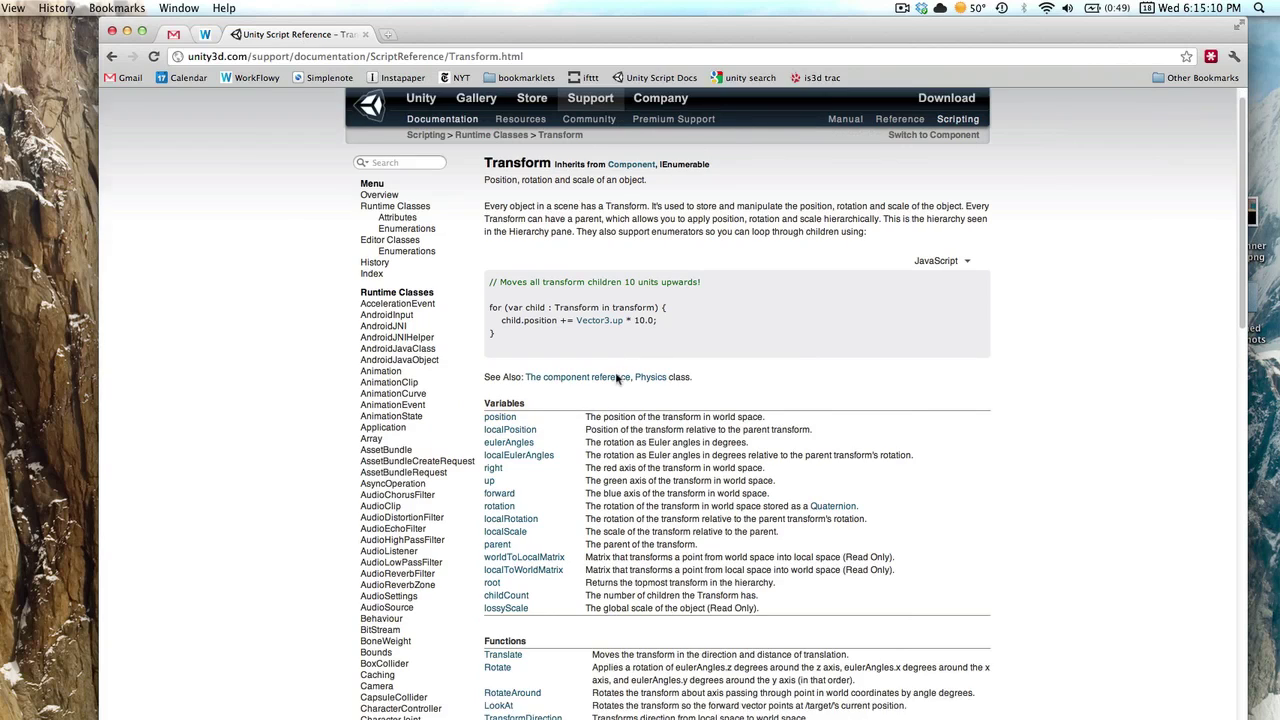
scroll(621, 378, "up", 1)
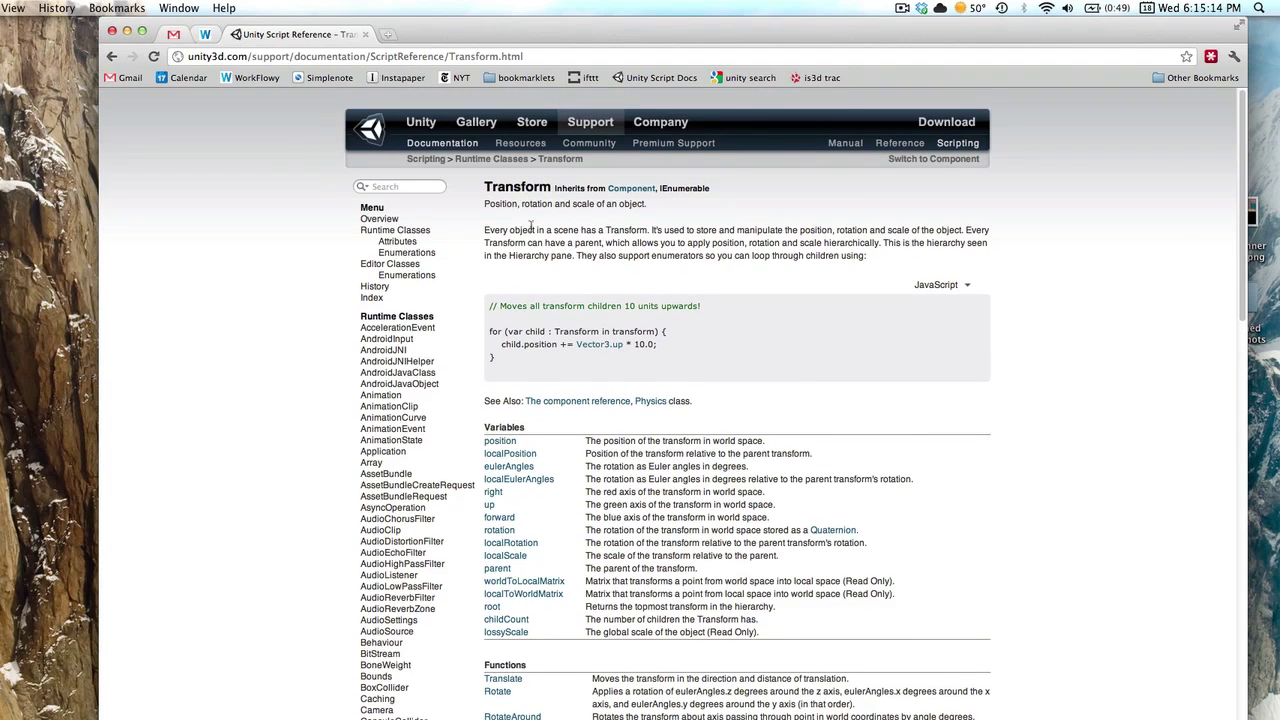
scroll(673, 279, "down", 5)
scroll(553, 352, "up", 5)
key("super+Tab")
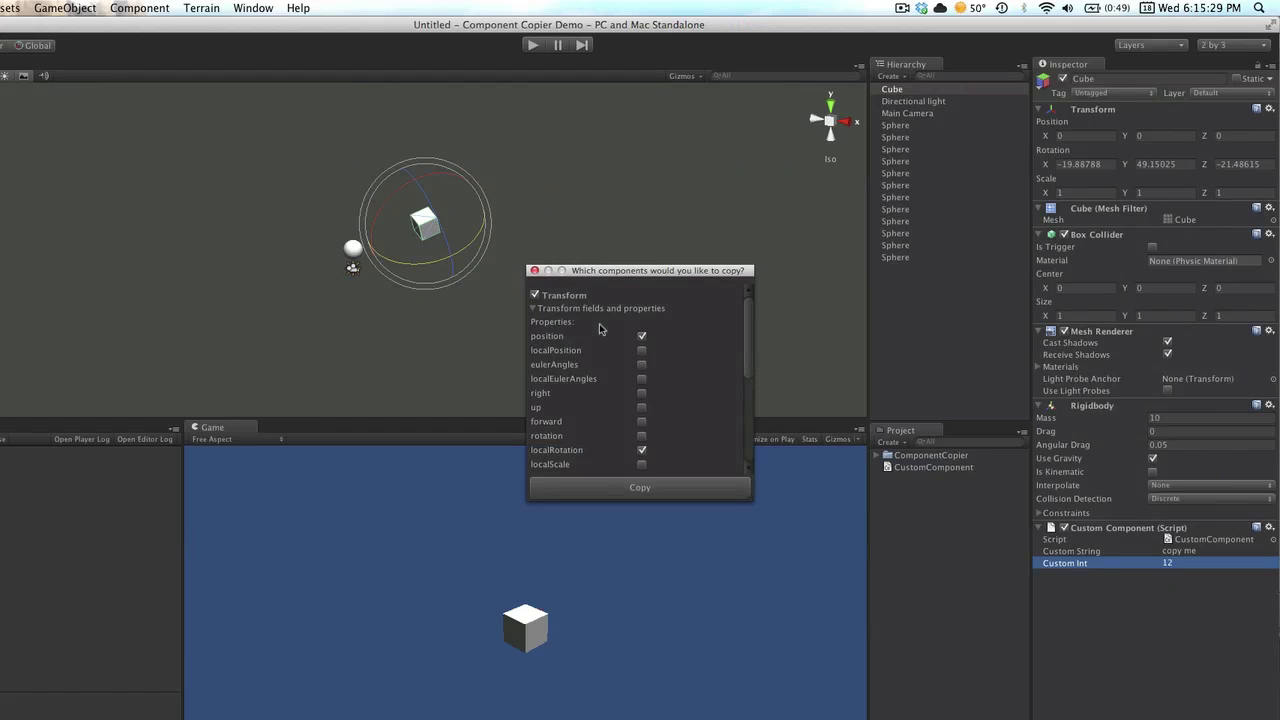
Also tick Rigidbody and CustomComponent's customString only, then copy from the Cube
left_click(533, 309)
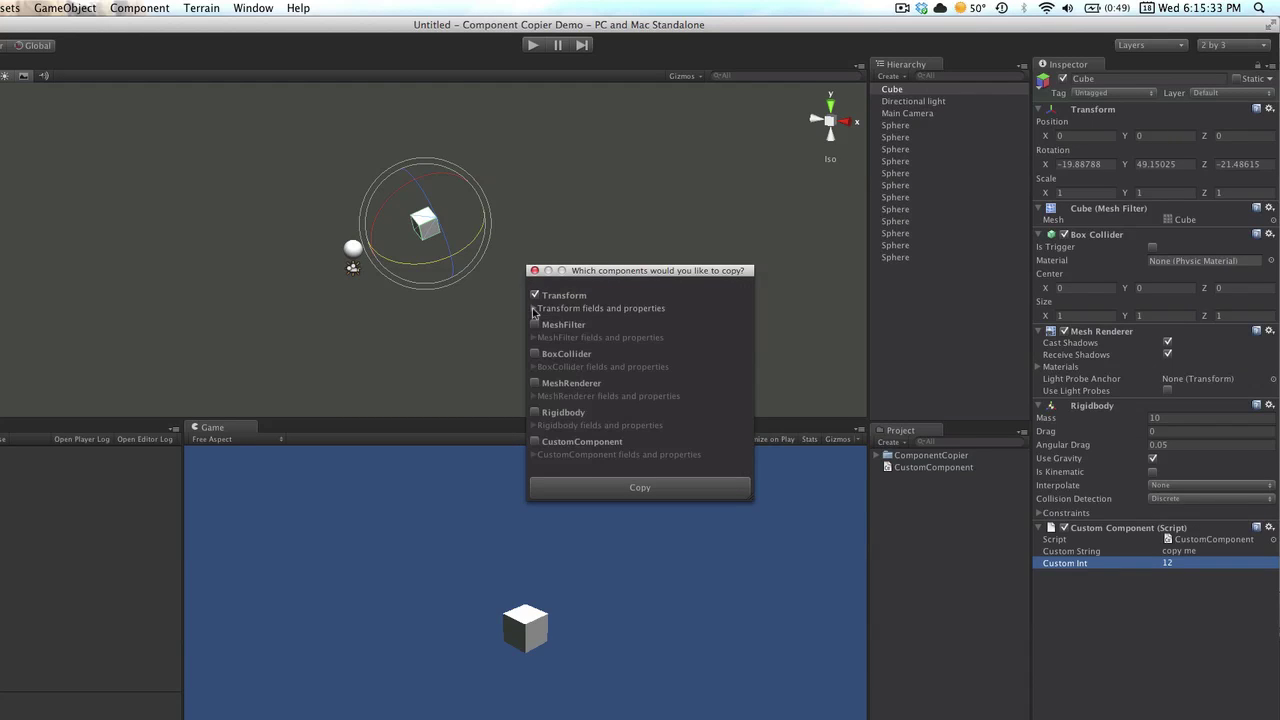
left_click(536, 411)
left_click(535, 441)
left_click(534, 454)
scroll(606, 407, "down", 1)
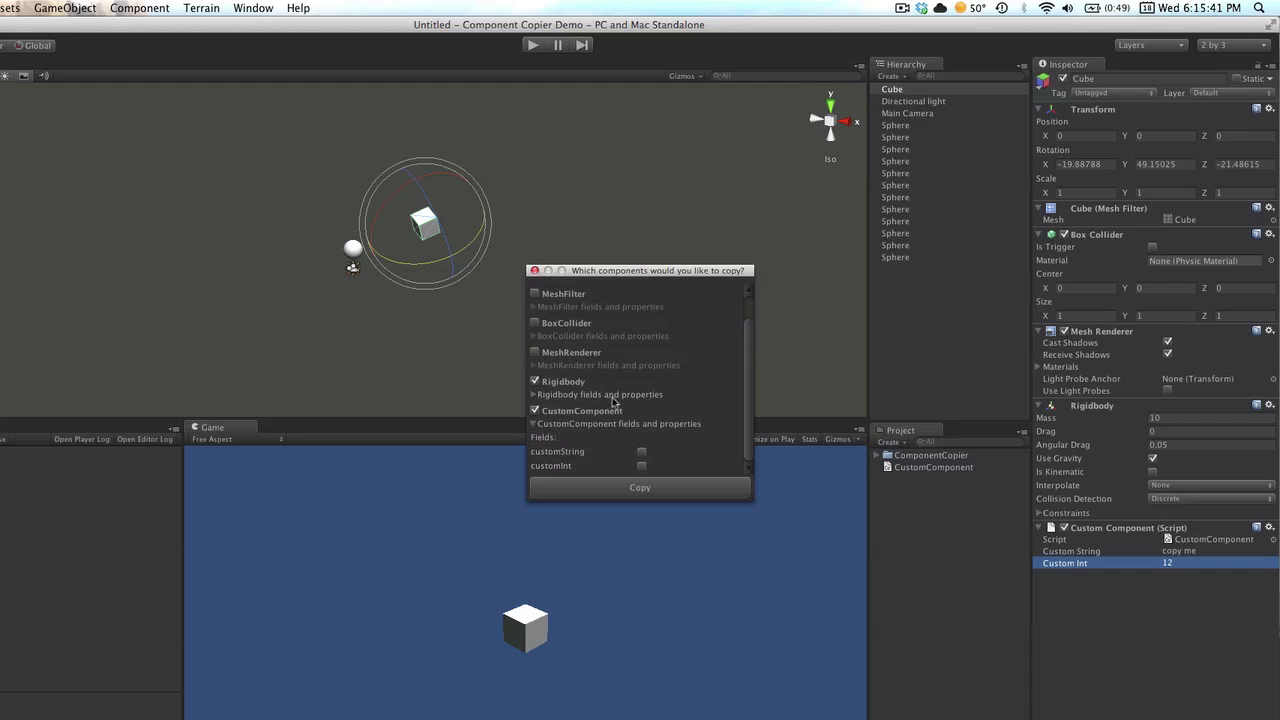
left_click(642, 452)
left_click(669, 489)
Select all twelve Spheres in the Hierarchy and paste the copied components onto them
left_click(918, 126)
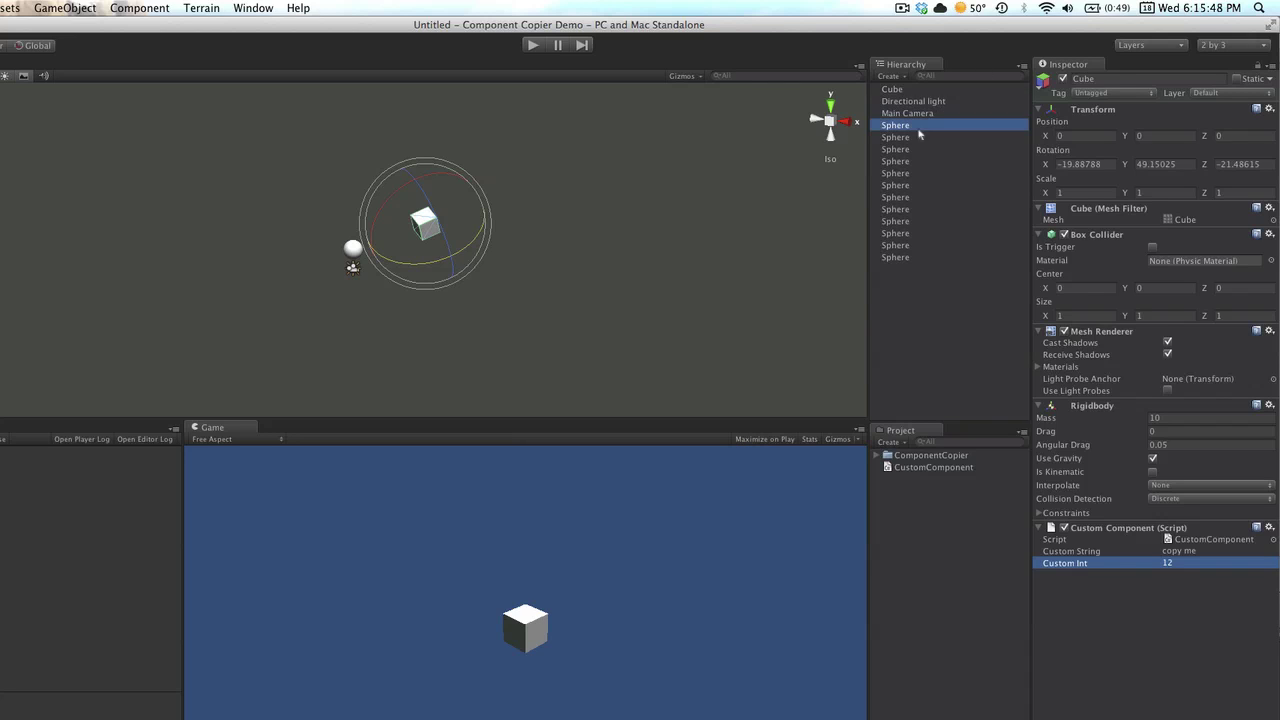
left_click(917, 257, "shift")
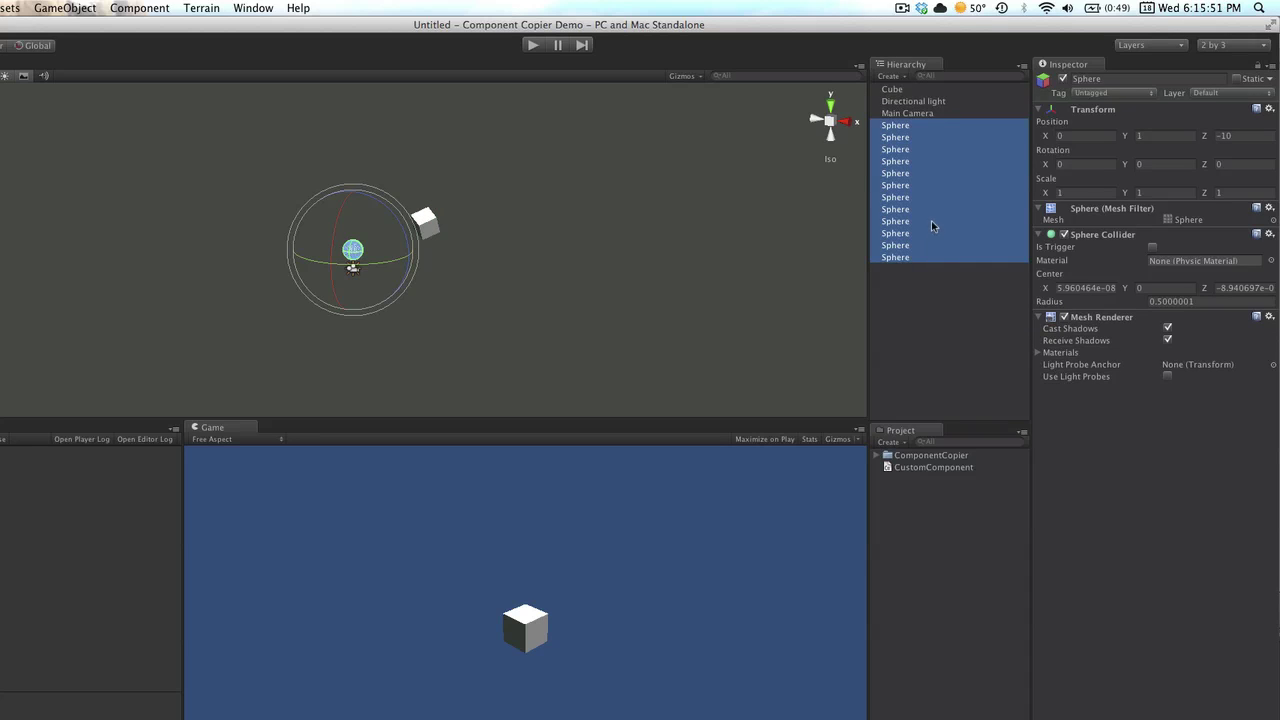
right_click(1094, 112)
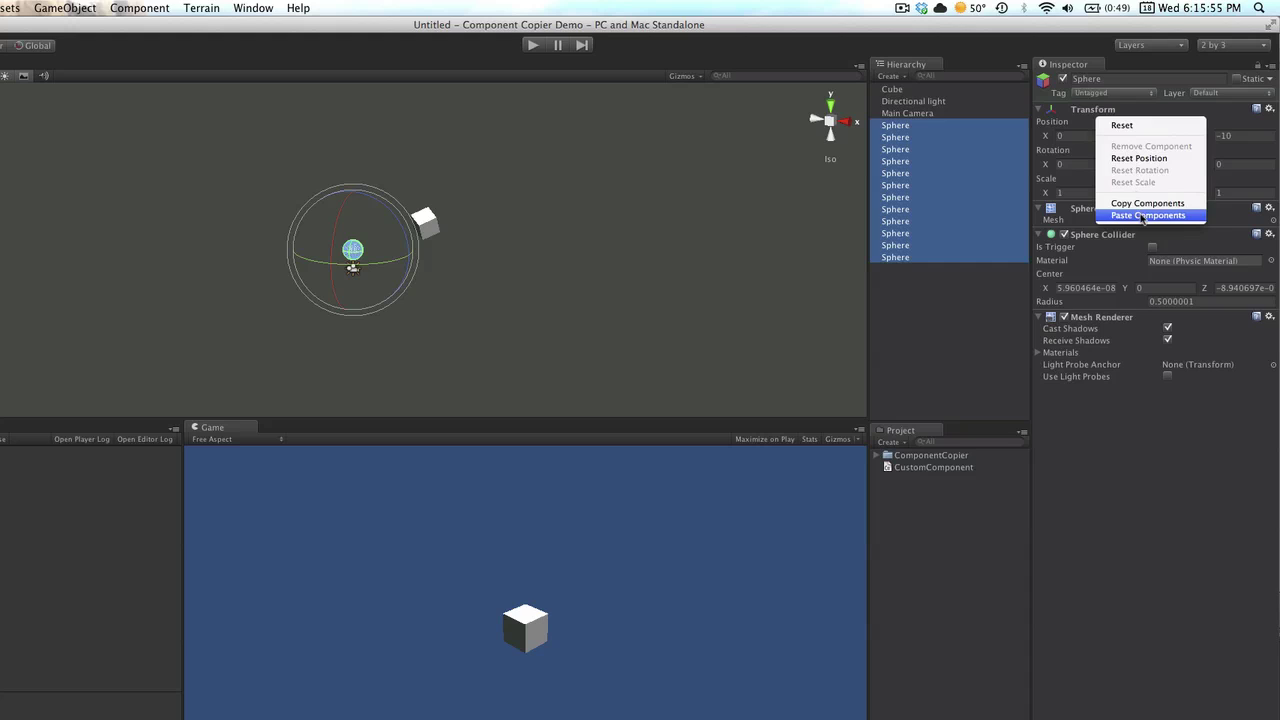
left_click(140, 8)
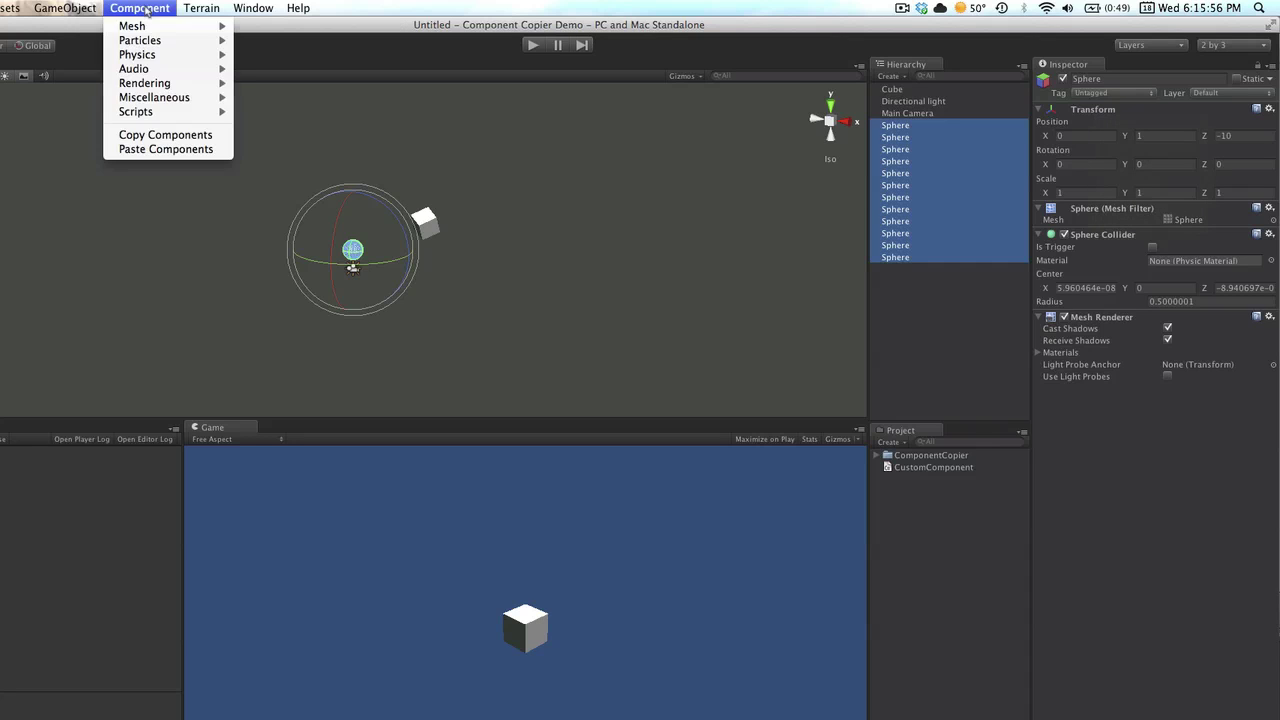
left_click(188, 150)
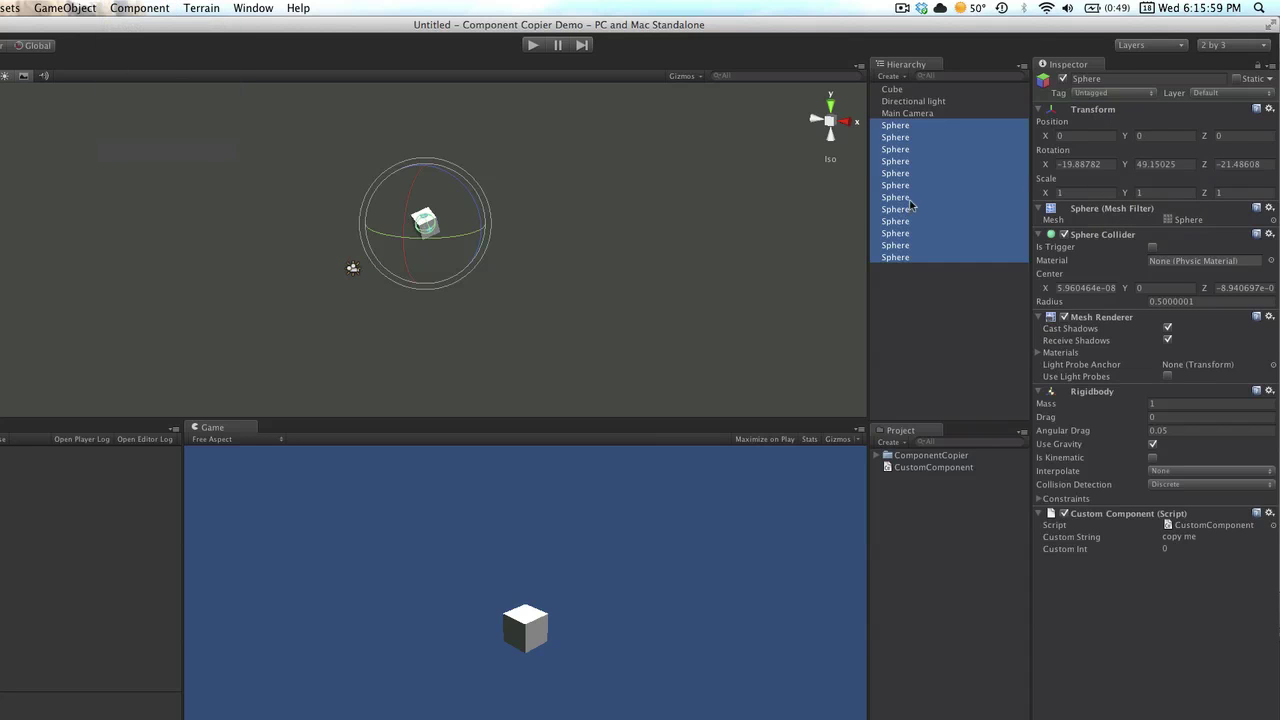
left_click(926, 137)
key("Down")
key("Down")
key("Down")
key("Down")
key("Down")
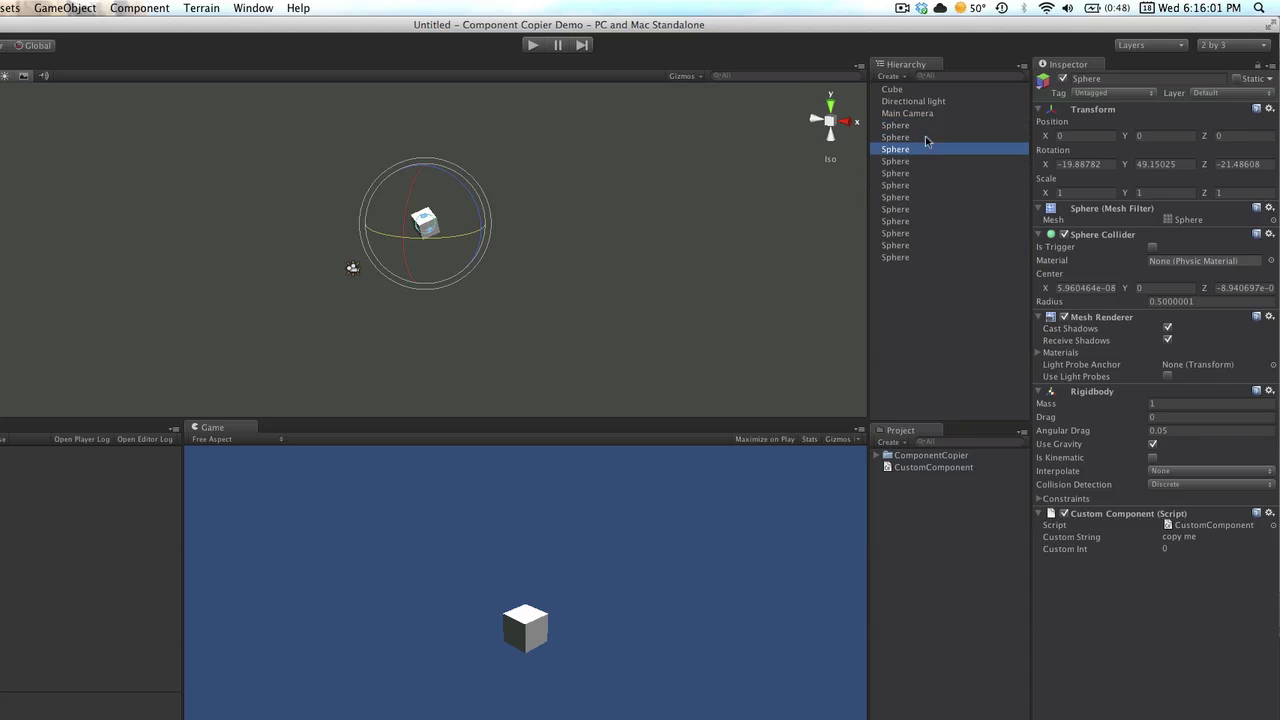
key("Up")
key("Up")
key("Up")
key("Up")
key("Up")
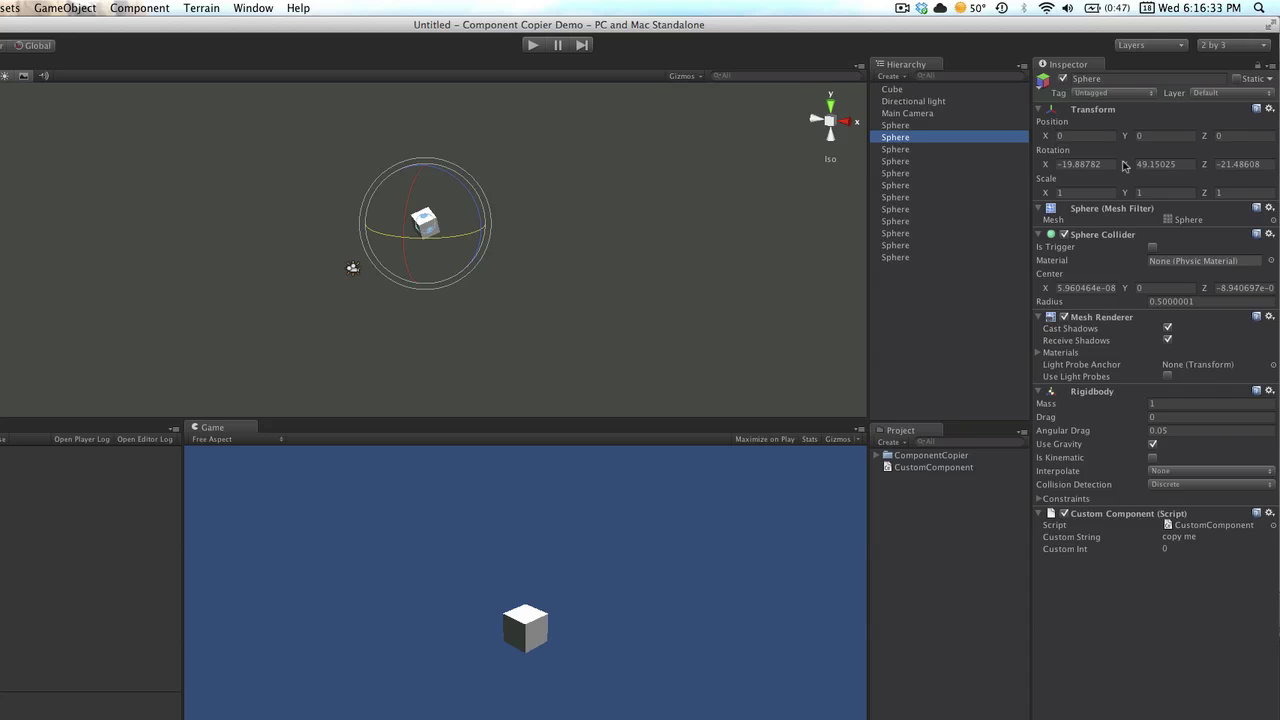
left_click(942, 126)
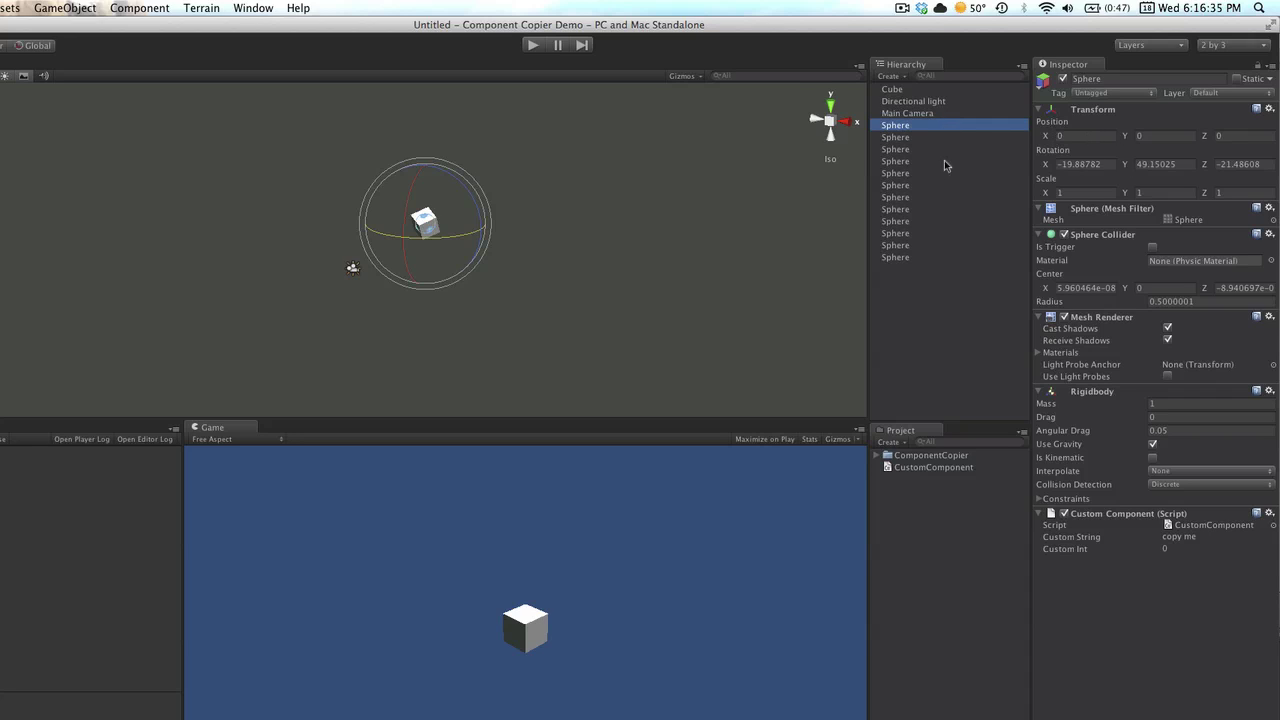
left_click(942, 173)
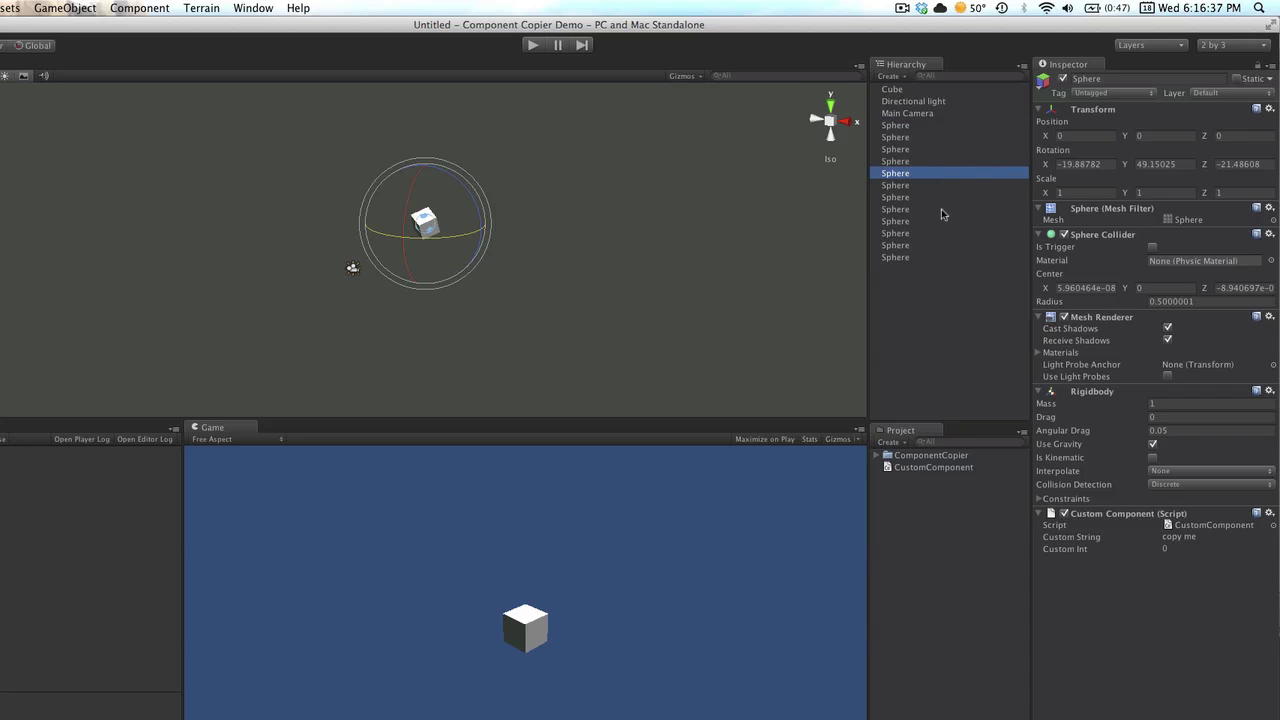